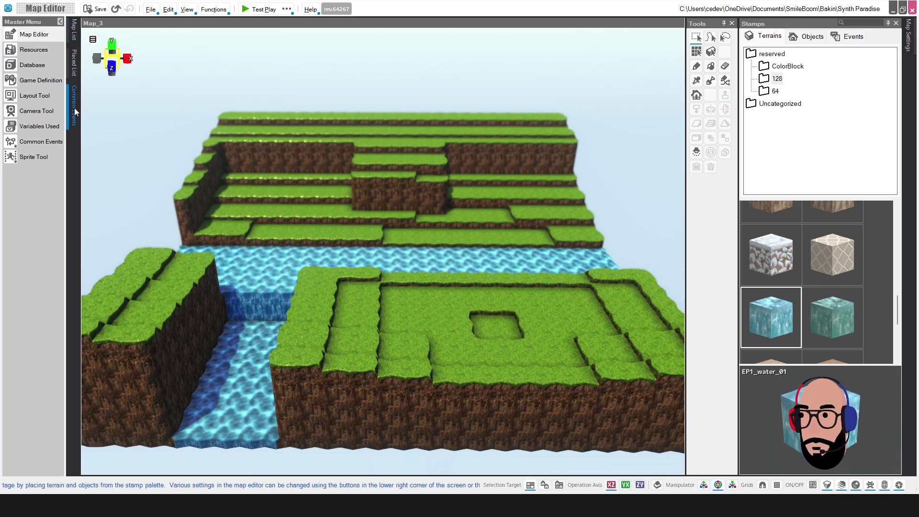
Show the list of existing maps and select the Scene Testing folder
left_click(74, 36)
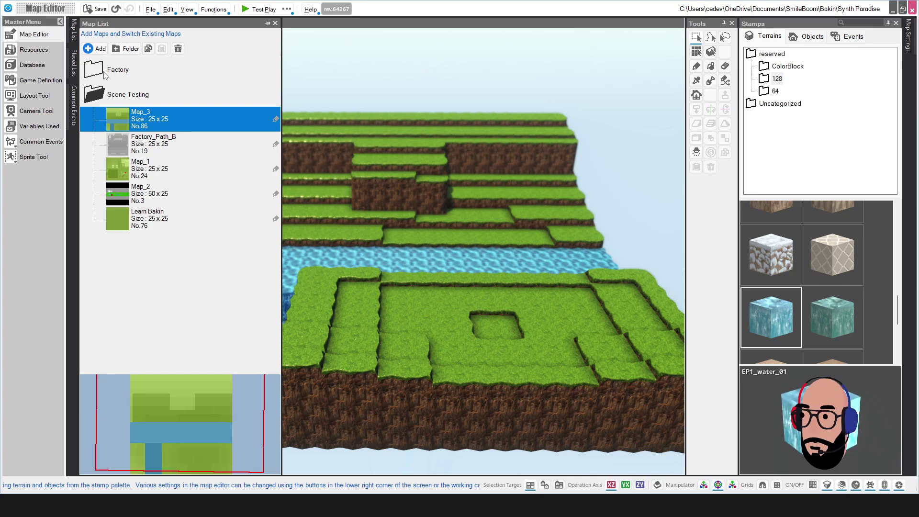
left_click(96, 96)
left_click(96, 96)
left_click(92, 76)
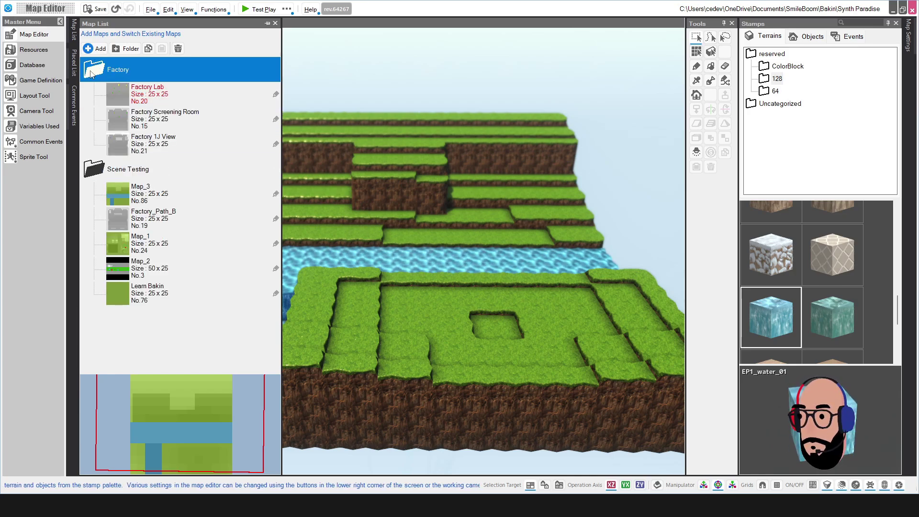
left_click(92, 79)
left_click(92, 96)
left_click(92, 96)
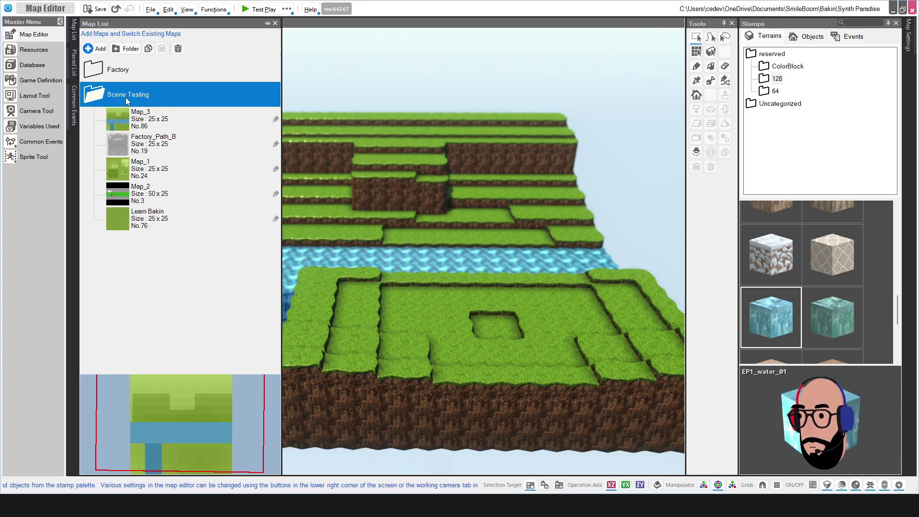
Start creating a new map in the Scene Testing folder and name it TestMap
left_click(94, 48)
mouse_move(491, 164)
left_mouse_down()
mouse_move(494, 156)
mouse_move(484, 162)
left_mouse_up()
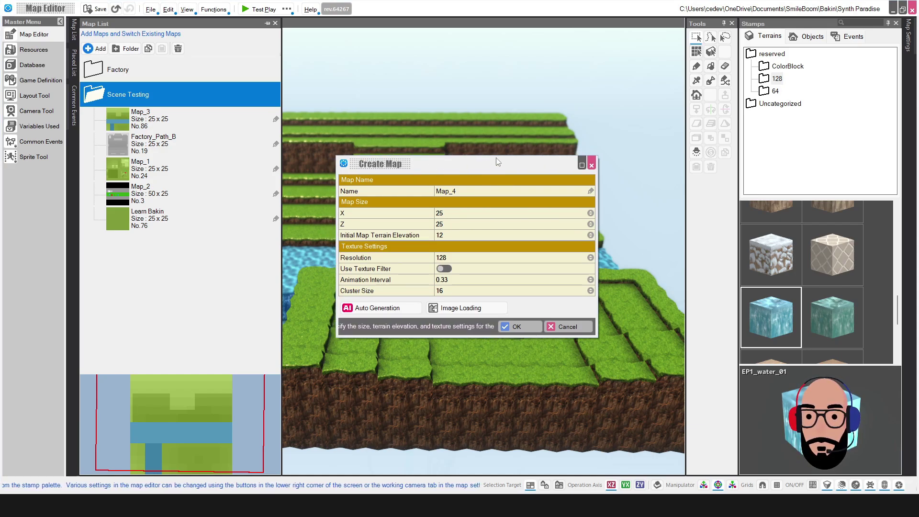
left_click_drag(477, 166, 494, 144)
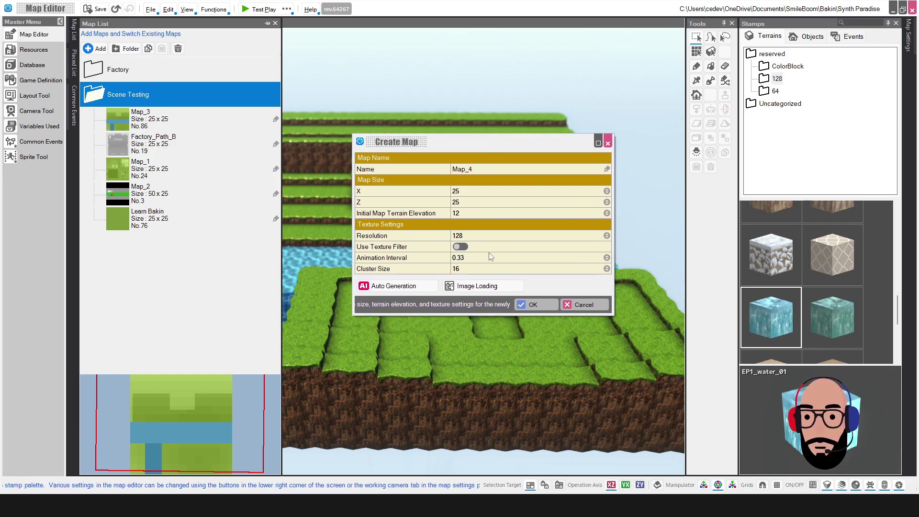
left_click(474, 171)
left_click(473, 170)
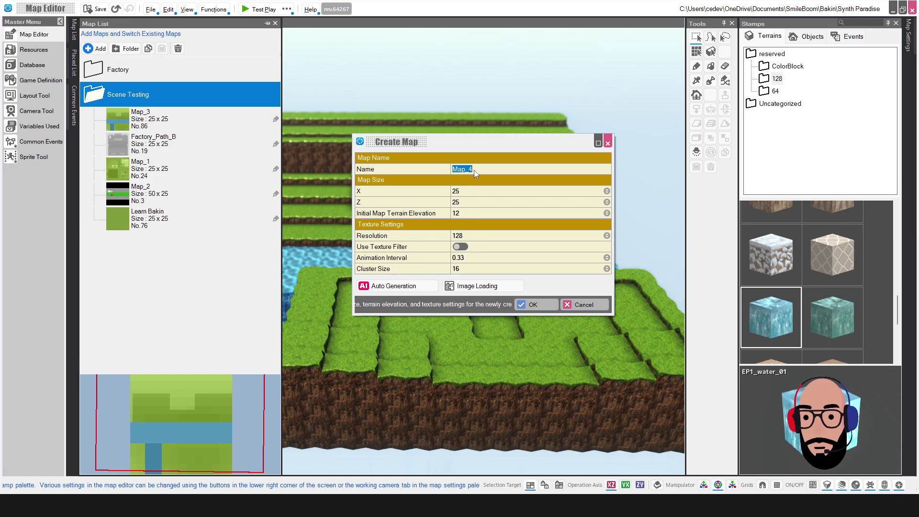
type("tESTmAP")
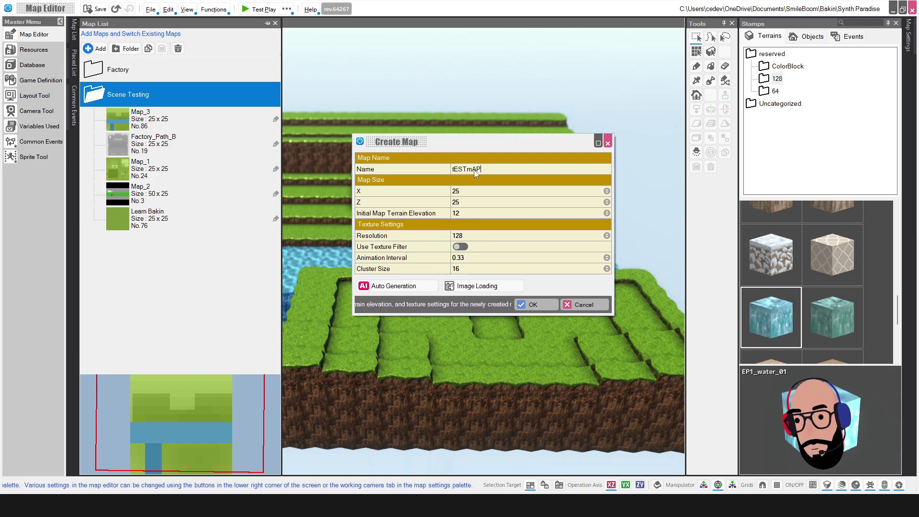
key("Caps_Lock")
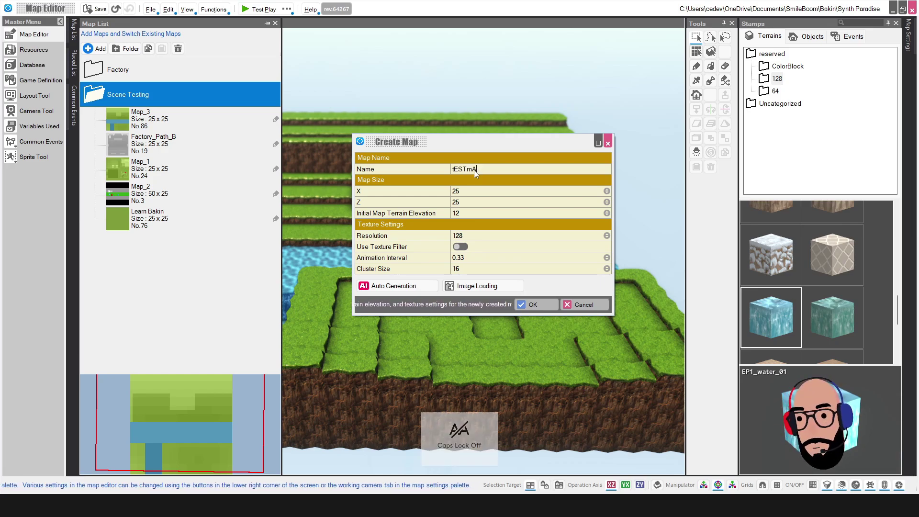
key("BackSpace")
key("BackSpace")
key("BackSpace")
key("BackSpace")
key("BackSpace")
key("BackSpace")
key("BackSpace")
type("TestMapp")
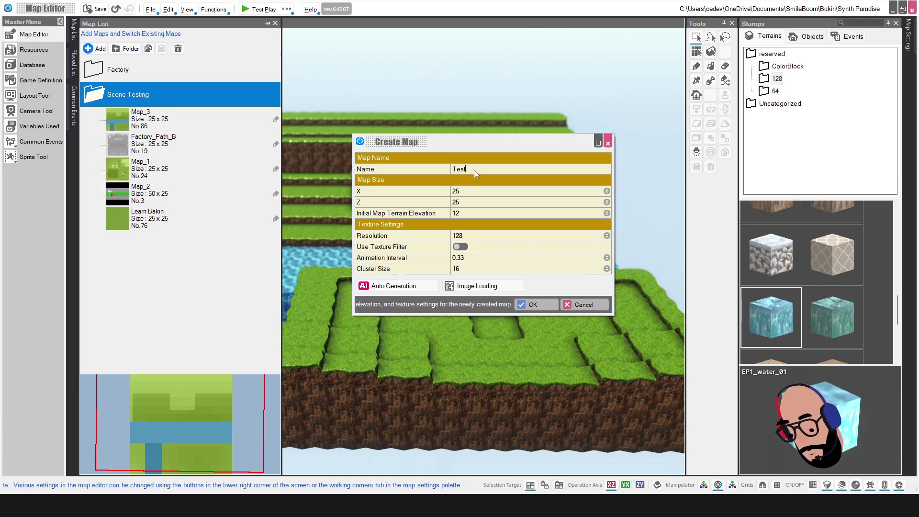
key("BackSpace")
key("BackSpace")
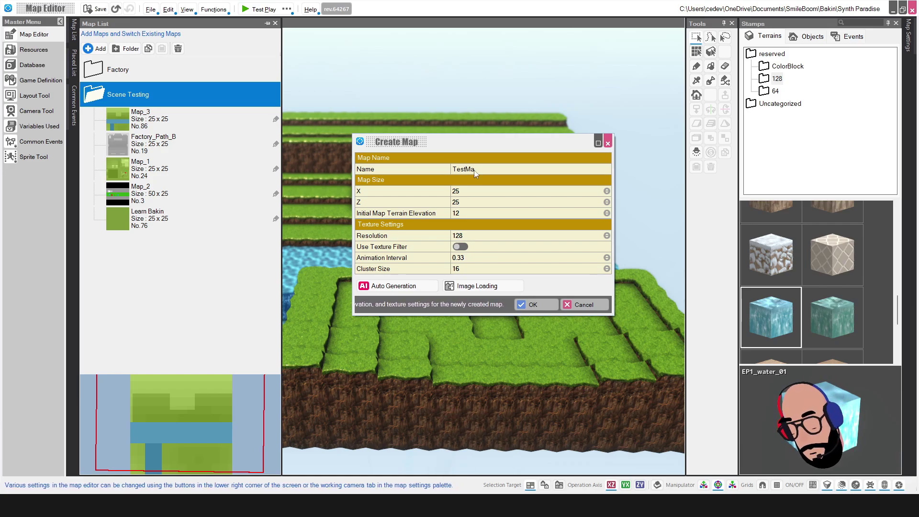
type("p")
left_click_drag(475, 144, 471, 133)
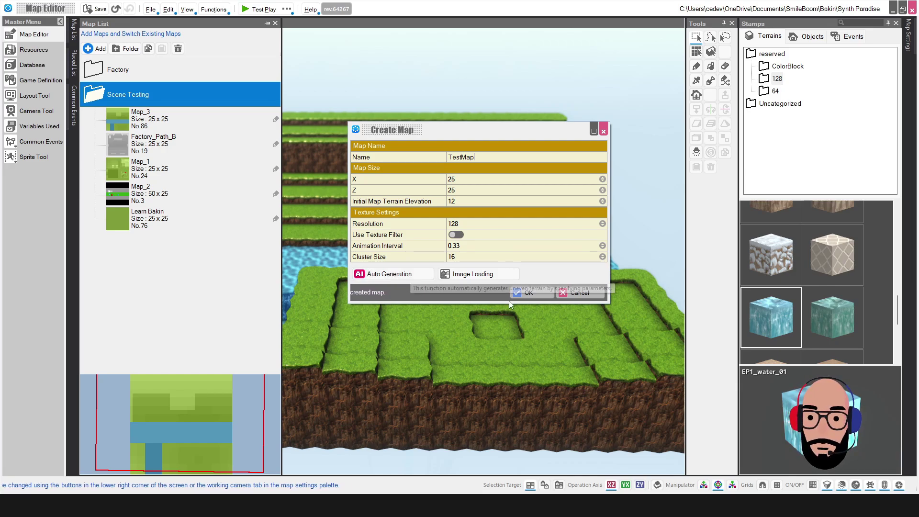
Open terrain auto generation for the new map and set the map's X size to 40
left_click(404, 274)
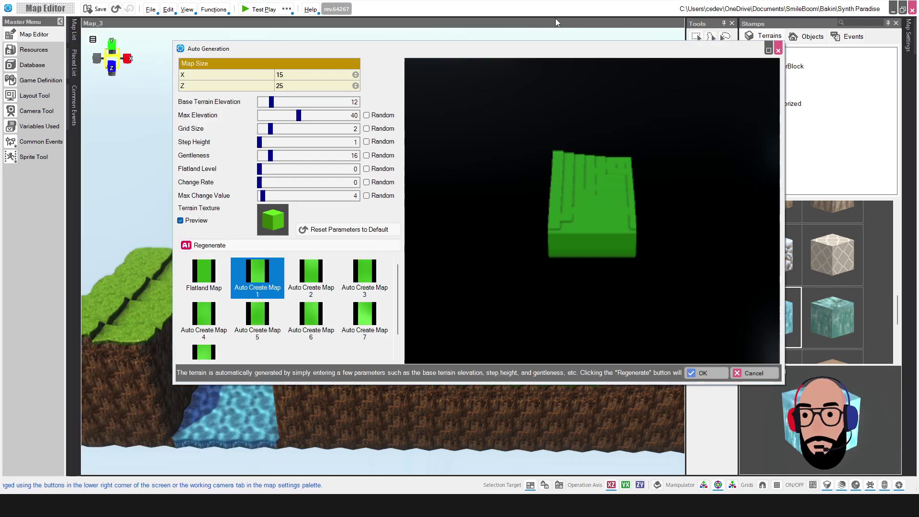
left_click_drag(528, 56, 499, 77)
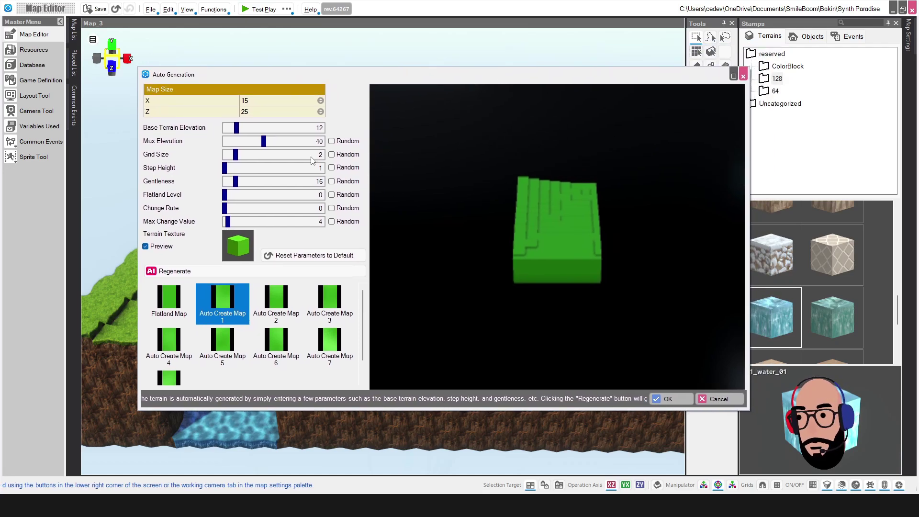
left_click(254, 101)
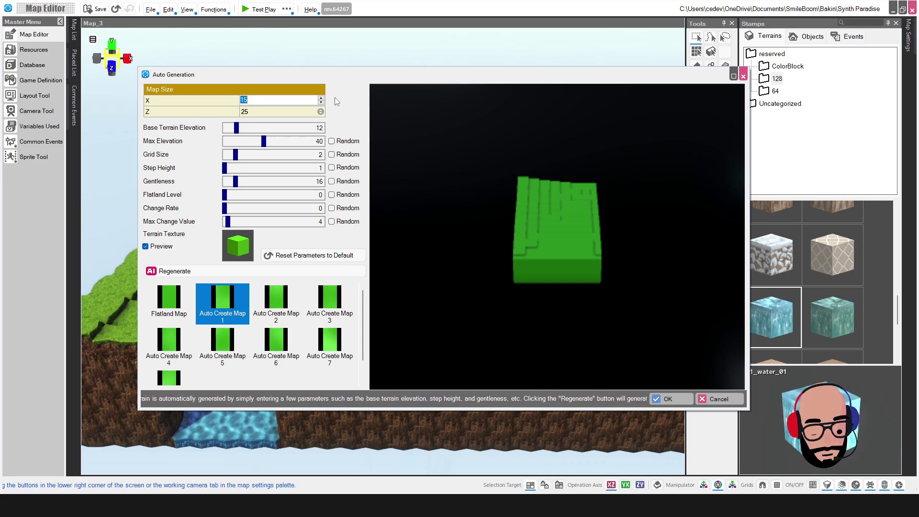
key("Tab")
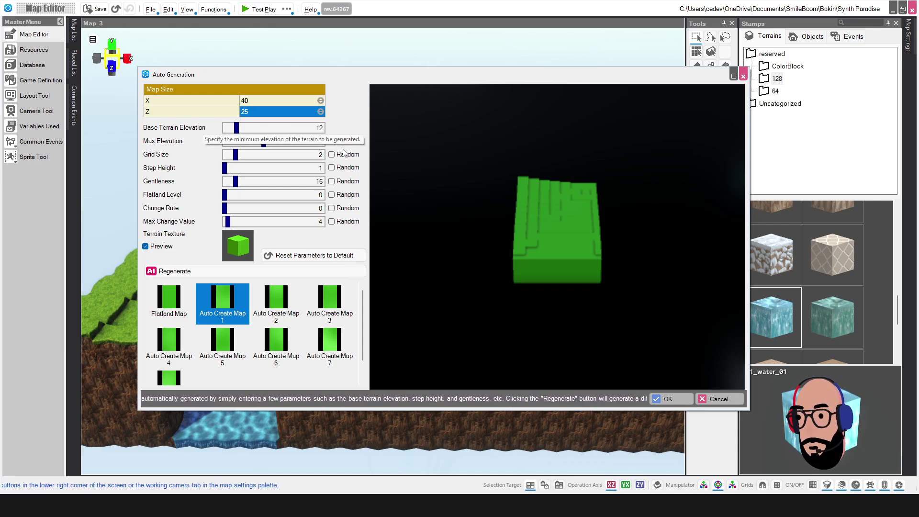
Enable random values for all seven terrain parameters from Max Elevation through Max Change Value
left_click(331, 141)
left_click(331, 154)
left_click(331, 167)
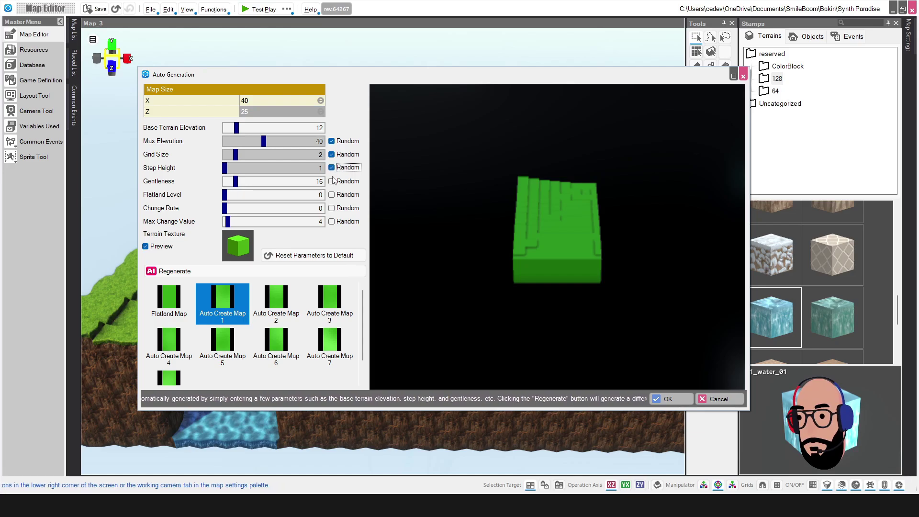
left_click(331, 181)
left_click(331, 194)
left_click(331, 207)
left_click(352, 221)
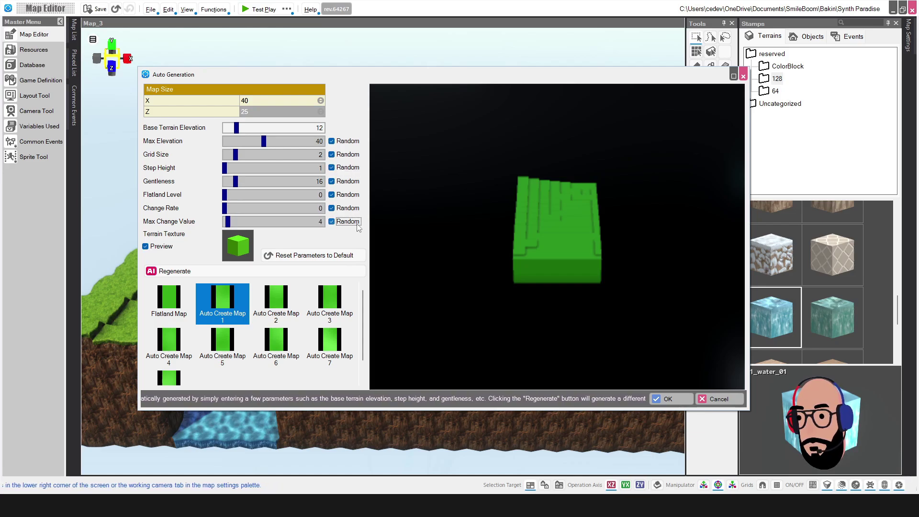
left_click(146, 247)
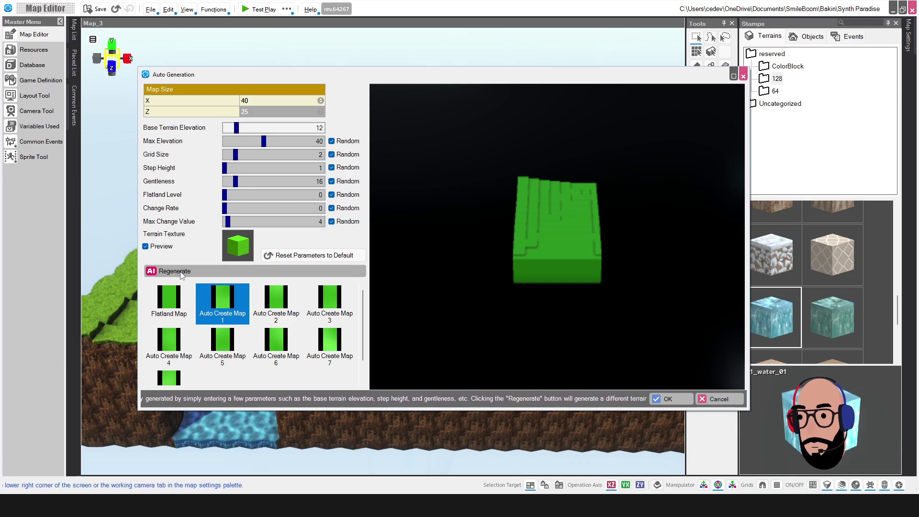
Regenerate the terrain variants several times with the randomized parameters and inspect the preview from different angles
left_click(182, 273)
middle_click_drag(555, 247, 534, 251)
middle_click_drag(688, 242, 128, 172)
middle_click_drag(583, 259, 287, 253)
middle_click_drag(622, 254, 455, 252)
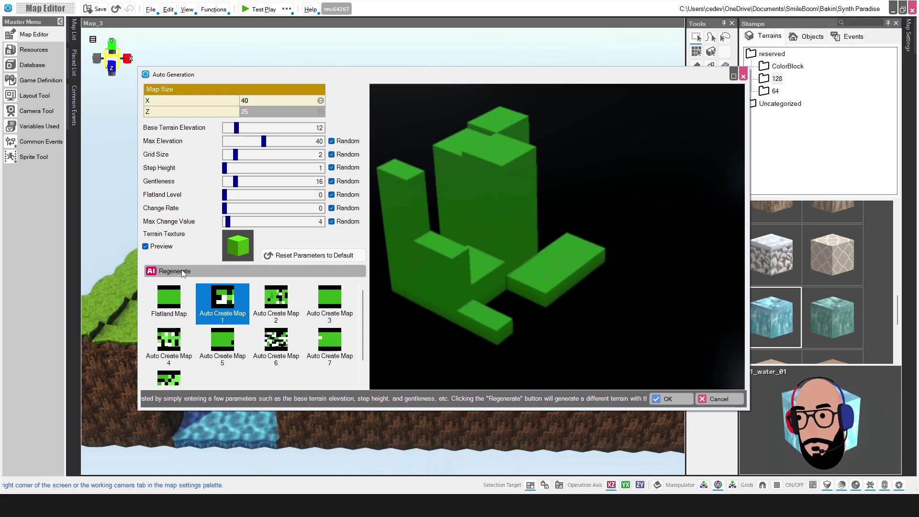
left_click(225, 271)
left_click(218, 273)
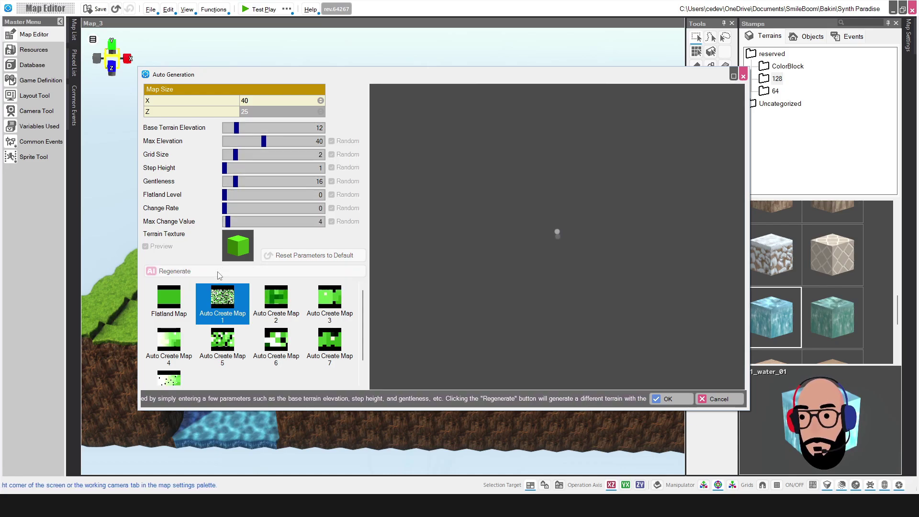
Turn off random values for all terrain parameters, regenerate the variants and inspect the previewed terrain
left_click(331, 221)
left_click(331, 208)
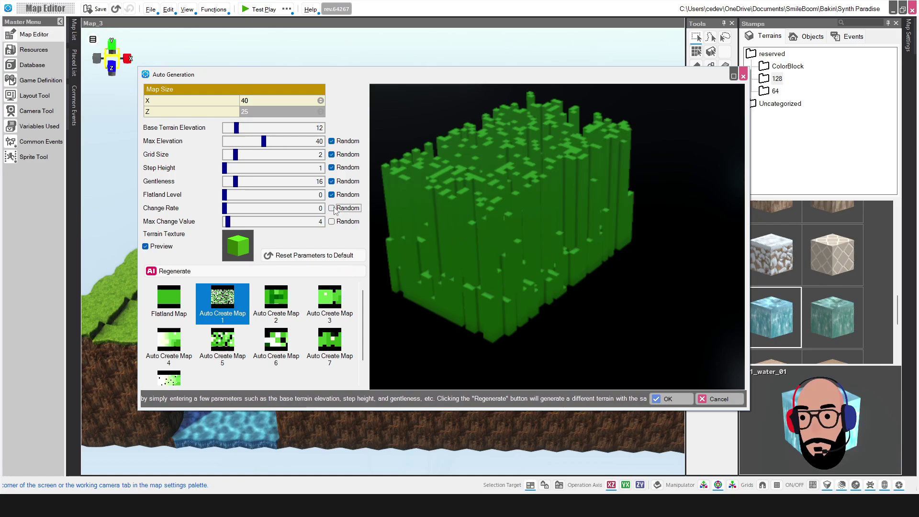
left_click(331, 194)
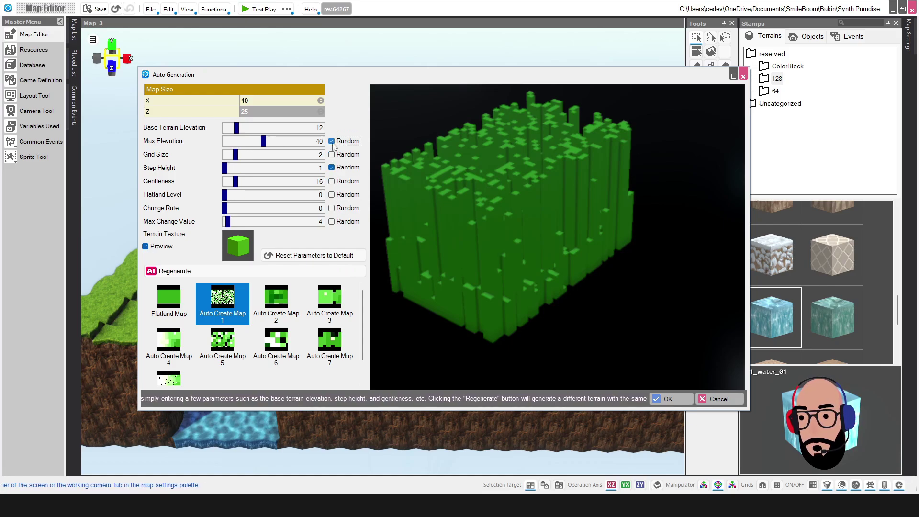
left_click(196, 271)
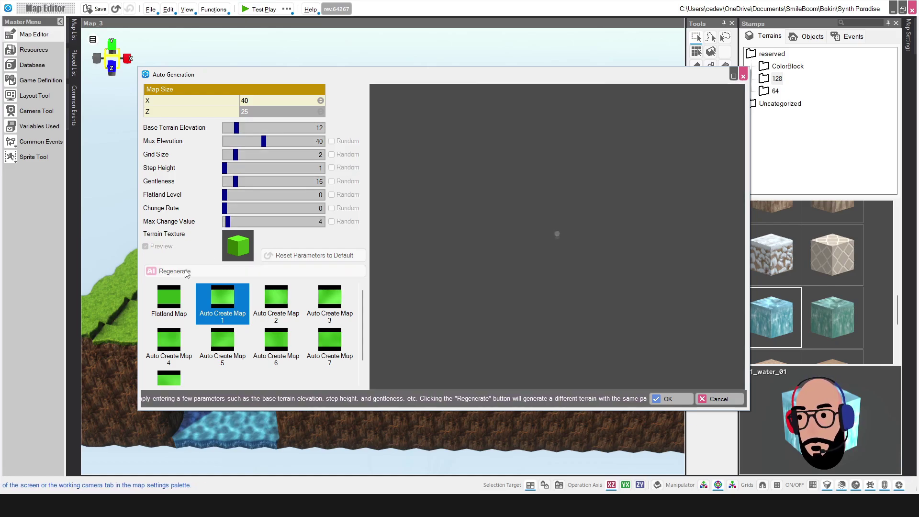
middle_click_drag(507, 268, 453, 183)
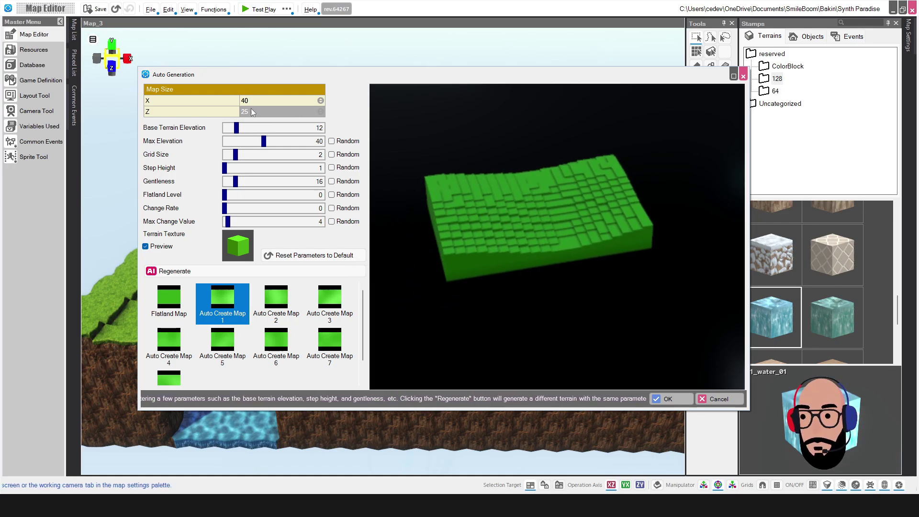
middle_click_drag(530, 194, 407, 275)
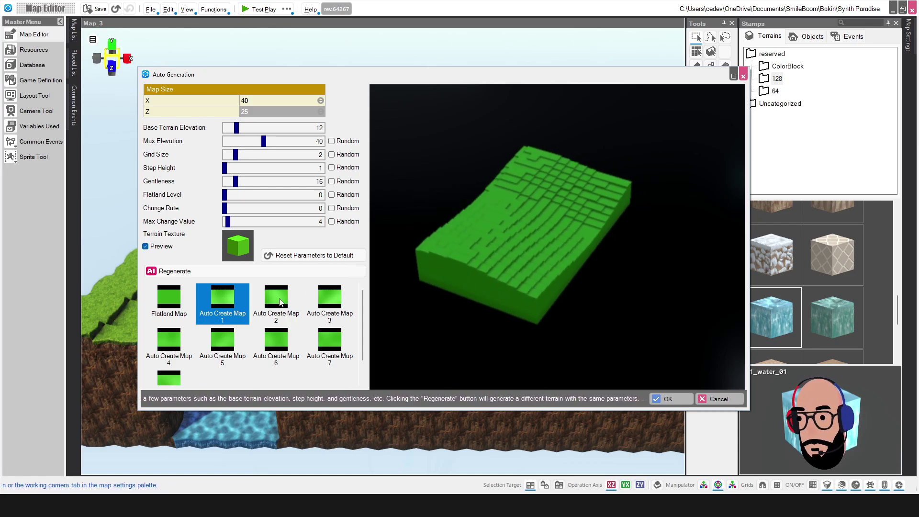
Preview the generated variants Auto Create Map 2 through 8 one by one
left_click(282, 304)
left_click(333, 306)
left_click(340, 346)
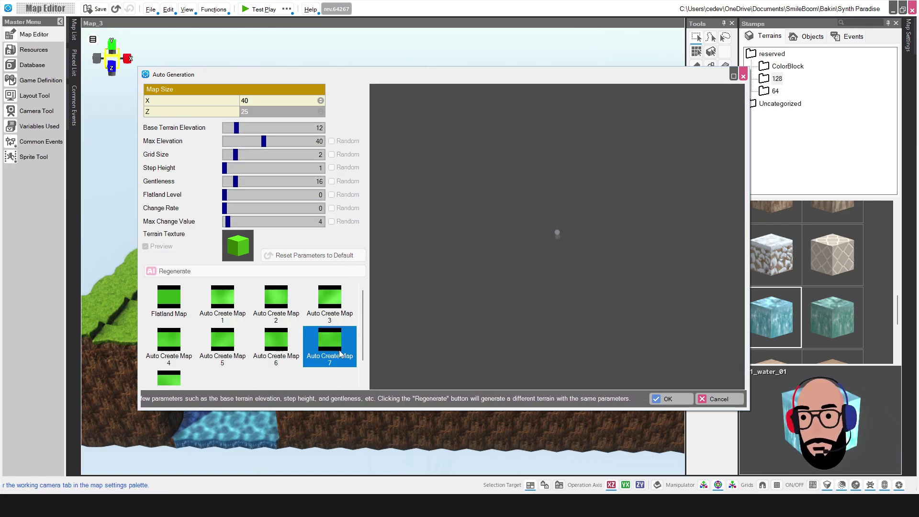
left_click(275, 349)
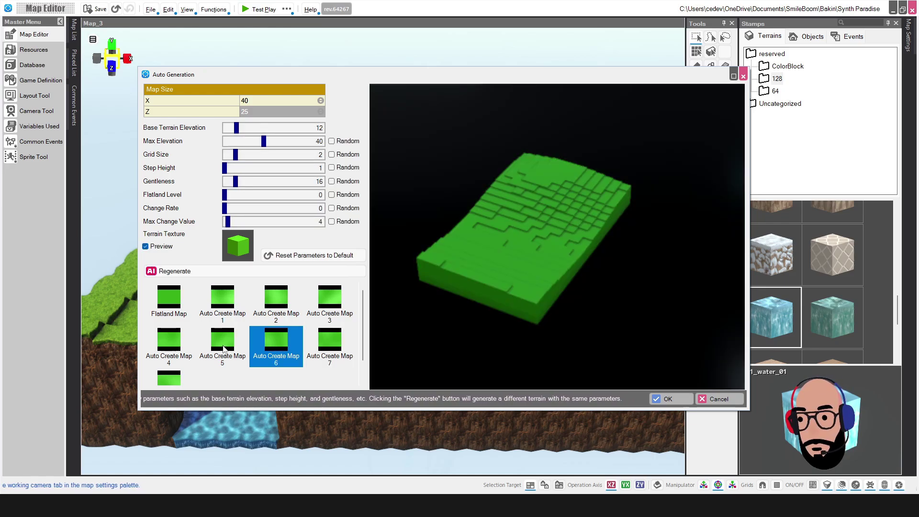
left_click(224, 348)
left_click(169, 346)
left_click(171, 377)
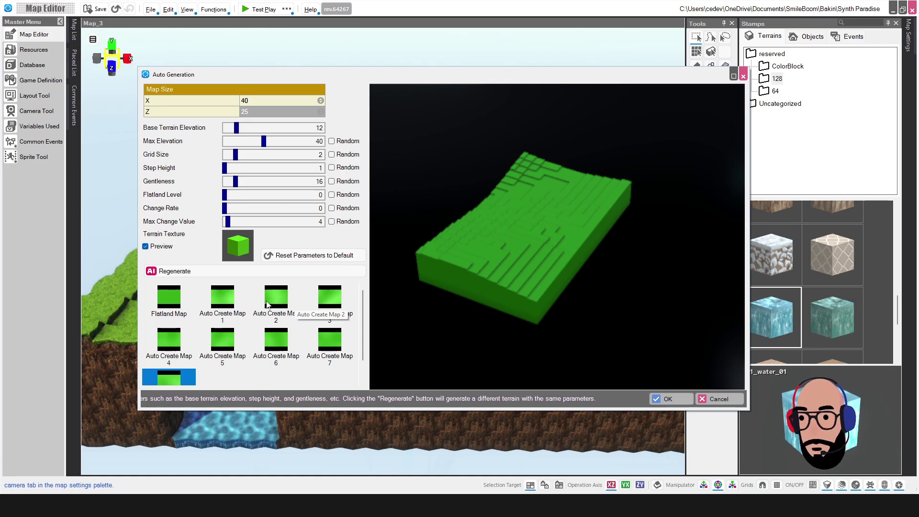
Compare Auto Create Map 2, Auto Create Map 1 and the Flatland Map in the preview
left_click_drag(463, 300, 646, 330)
left_click(272, 299)
left_click(223, 299)
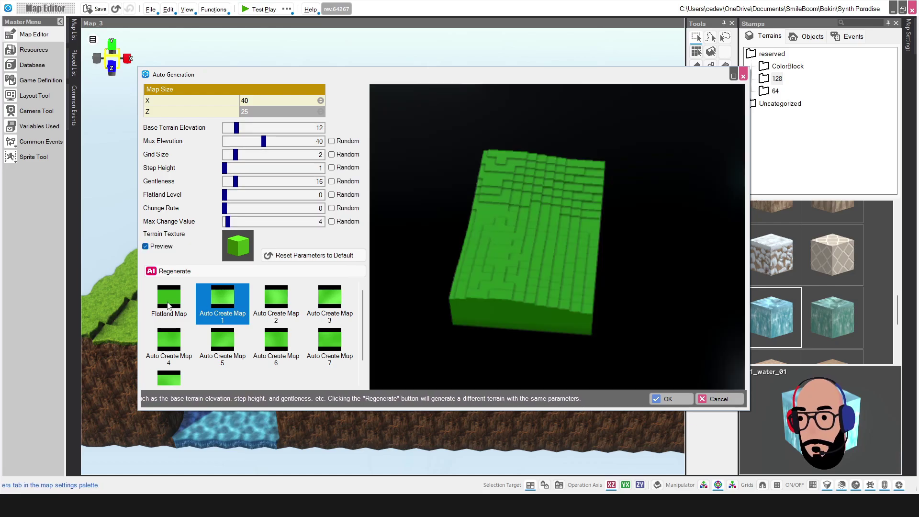
left_click(180, 304)
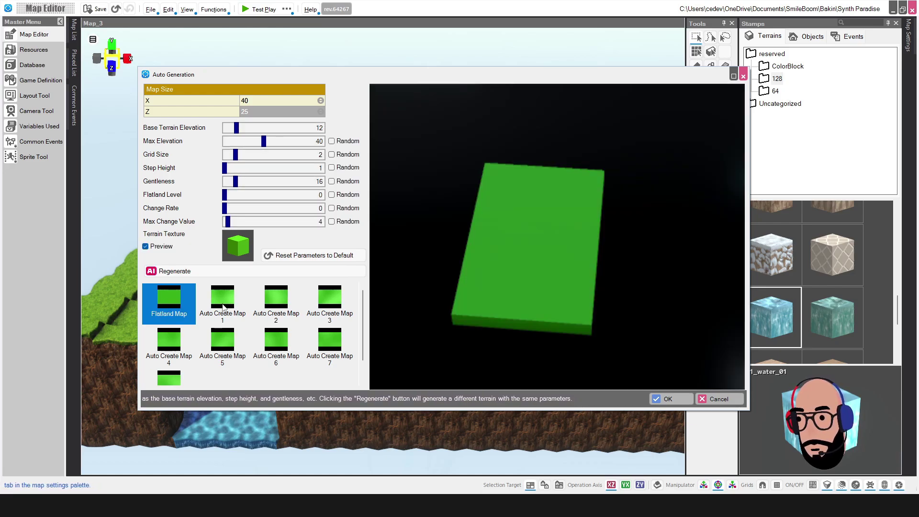
Choose the Auto Create Map 1 variant and generate TestMap from it
left_click(223, 306)
left_click_drag(552, 269, 564, 230)
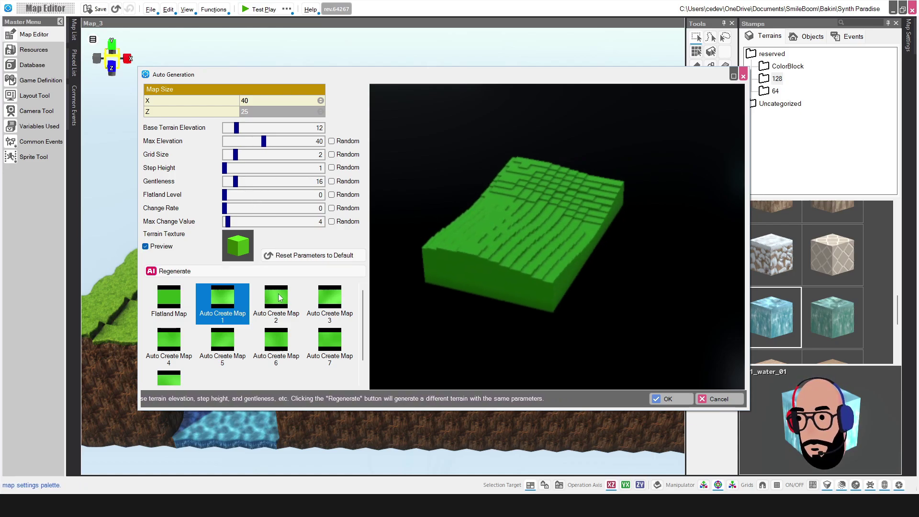
scroll(286, 361, "down", 1)
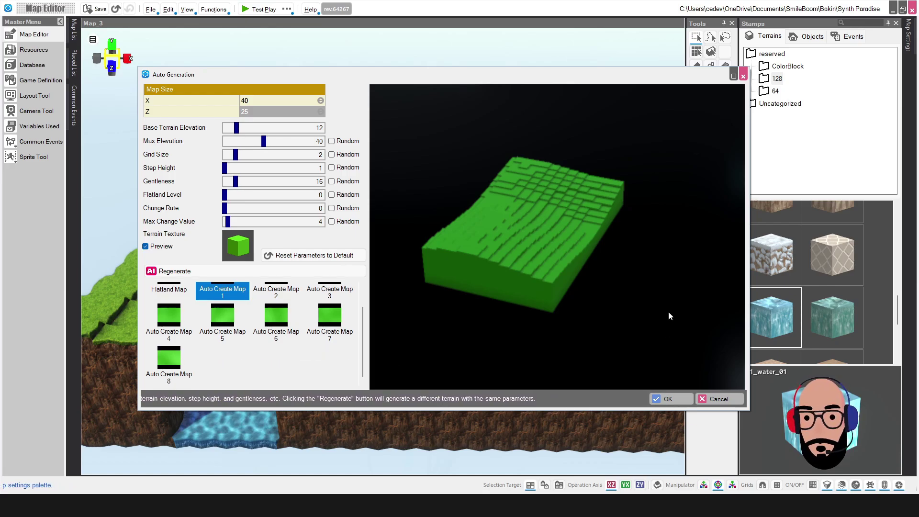
left_click(676, 400)
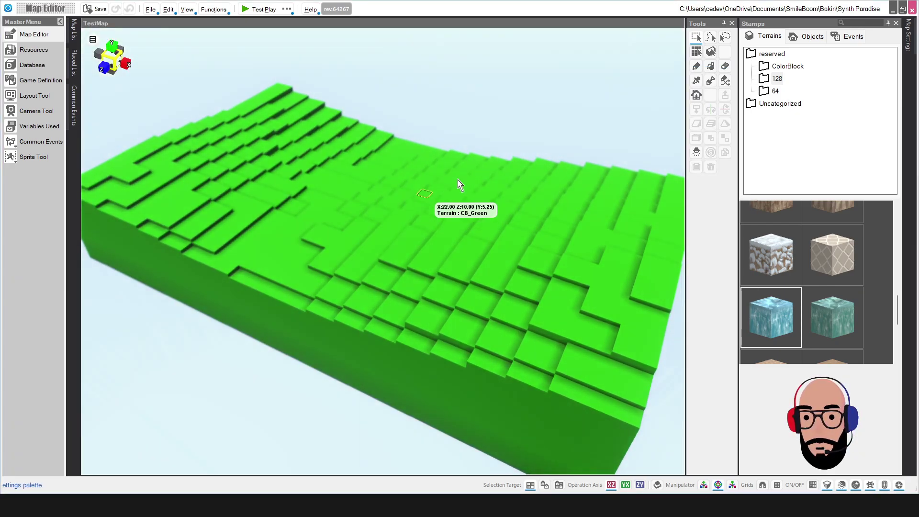
Examine the stepped green terrain of TestMap from several sides and distances
right_click_drag(458, 180, 424, 204)
scroll(380, 207, "down", 5)
right_click_drag(365, 209, 416, 207)
scroll(393, 204, "up", 5)
scroll(414, 205, "up", 3)
scroll(414, 204, "down", 2)
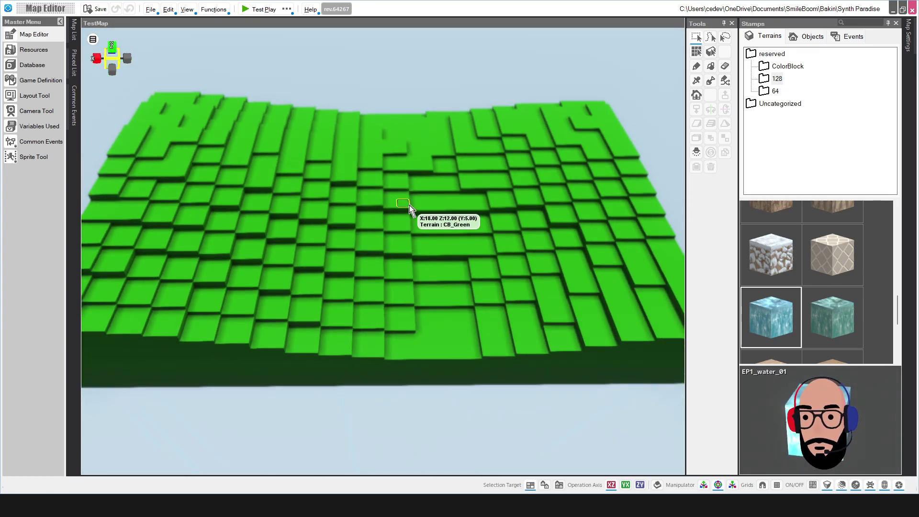
right_click_drag(455, 229, 412, 222)
scroll(432, 214, "down", 3)
scroll(416, 220, "up", 3)
scroll(441, 261, "down", 2)
scroll(444, 264, "up", 2)
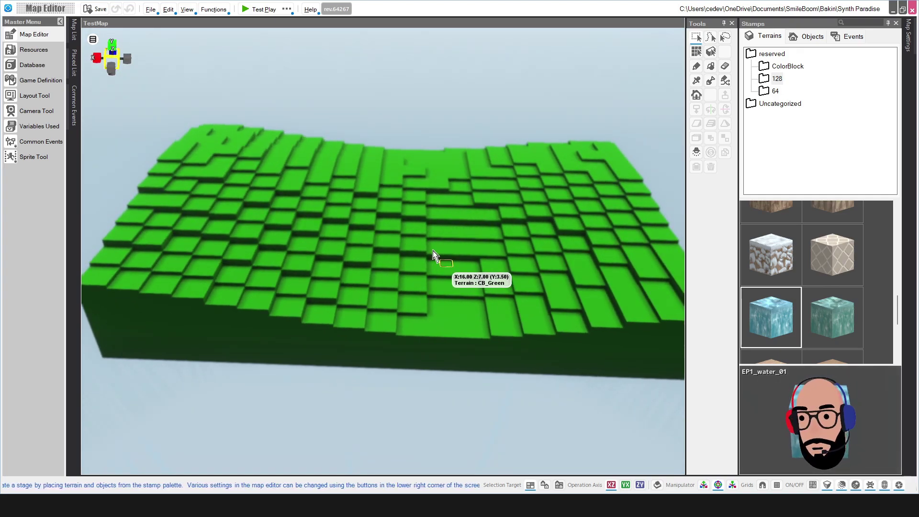
Box-select a rectangular area of the green terrain near the middle of TestMap
scroll(433, 251, "down", 3)
scroll(430, 246, "up", 2)
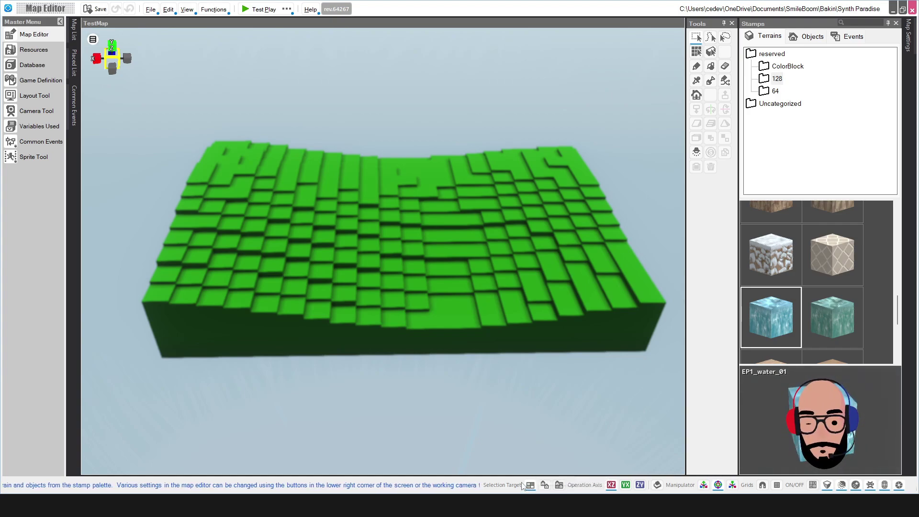
left_click_drag(384, 260, 452, 281)
right_click_drag(467, 301, 463, 286)
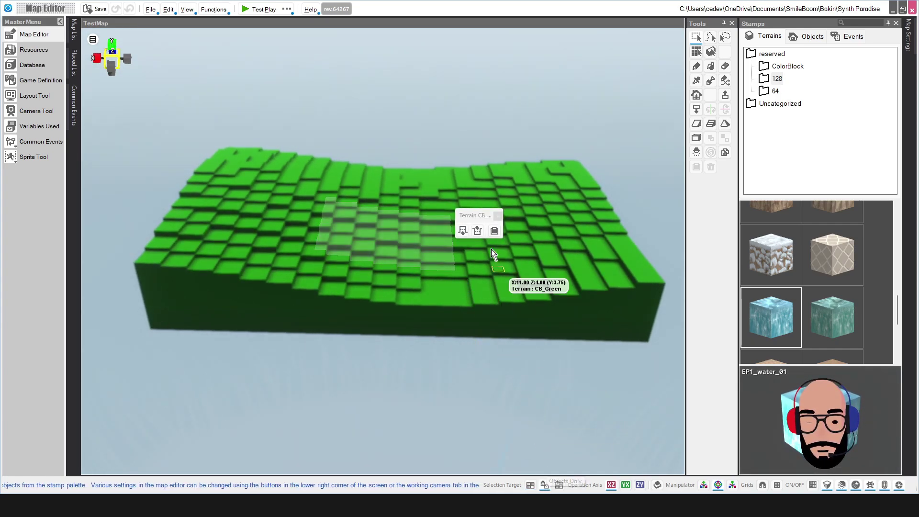
Set the selection target to Objects Only and try to box-select several areas of the bare terrain
left_click_drag(323, 188, 457, 282)
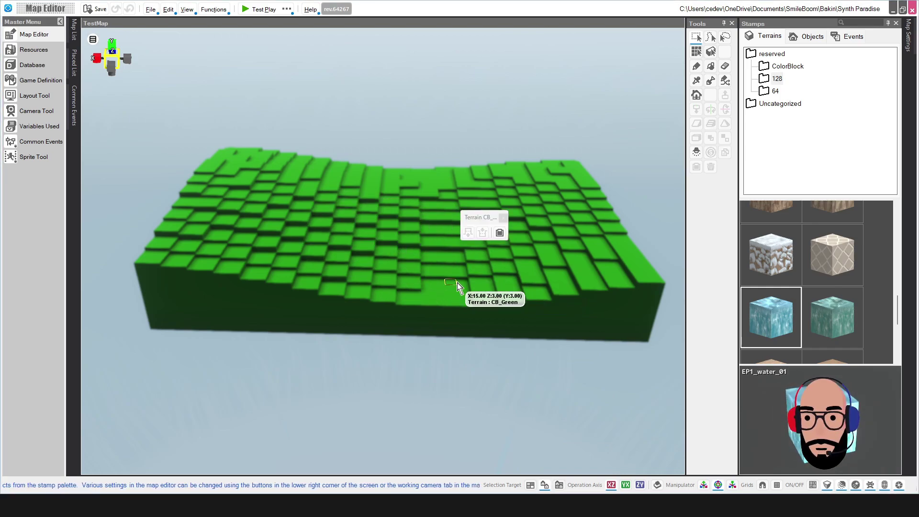
left_click_drag(345, 189, 539, 277)
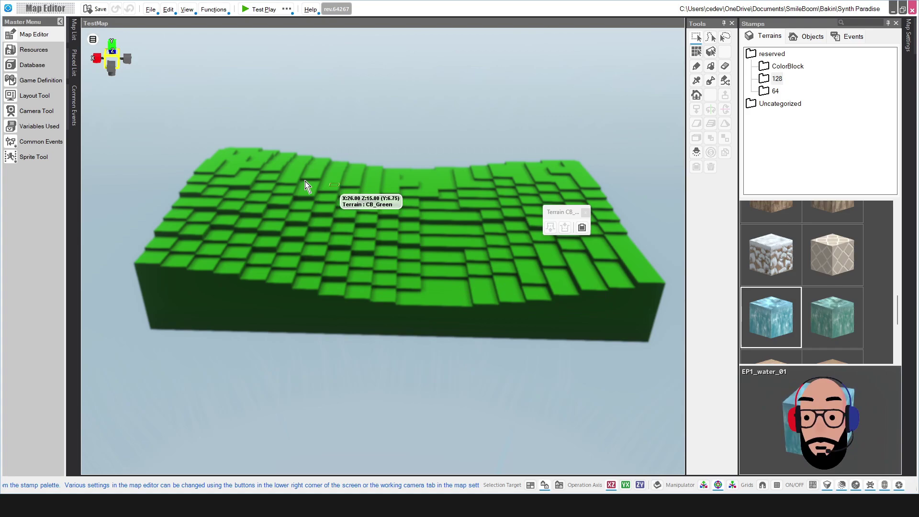
left_click_drag(306, 180, 591, 288)
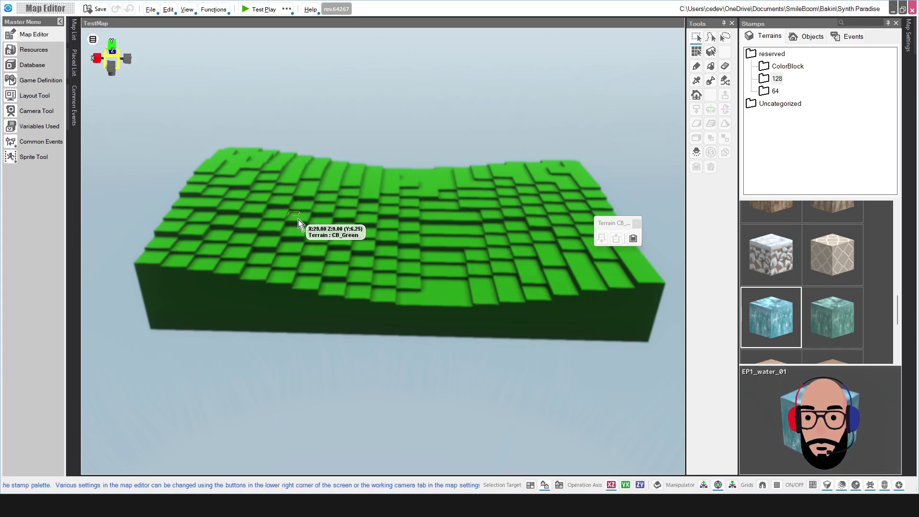
left_click_drag(330, 184, 578, 279)
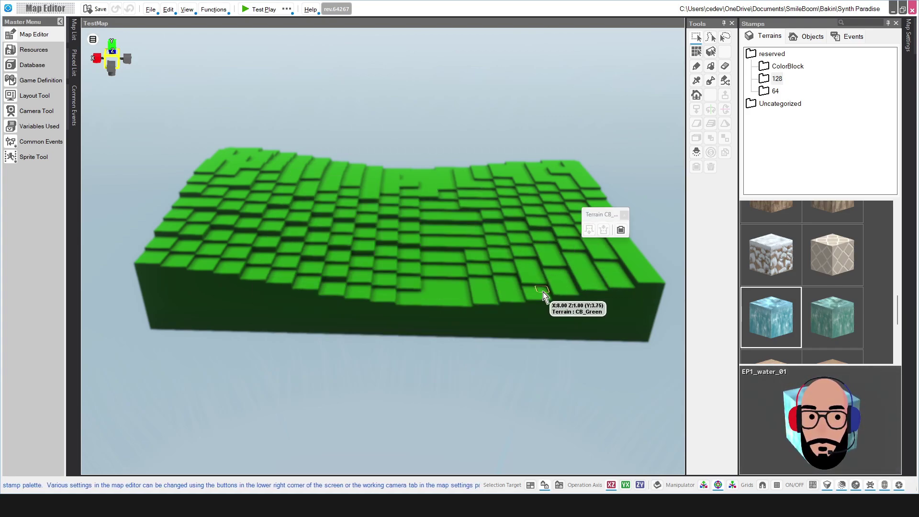
Place a Bush object from the Grasses group on the terrain near the middle of the map
left_click(819, 37)
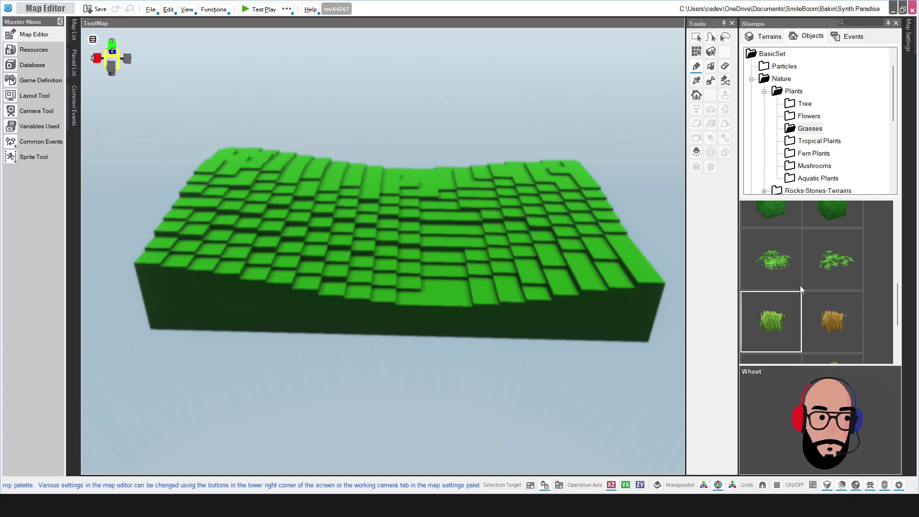
left_click(780, 267)
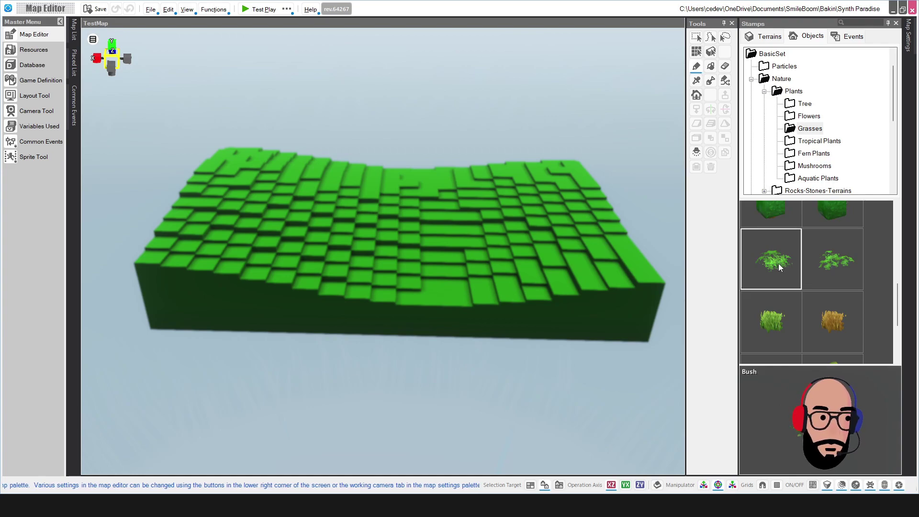
left_click(439, 241)
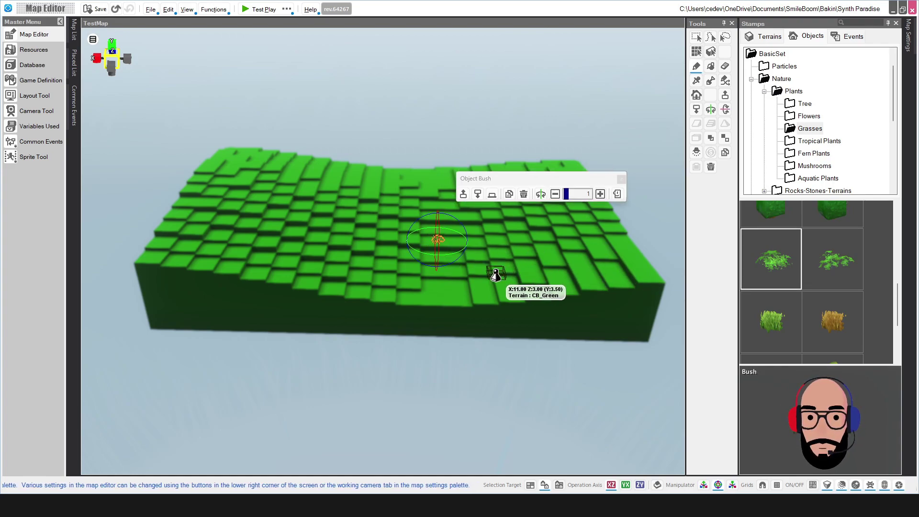
scroll(492, 273, "up", 5)
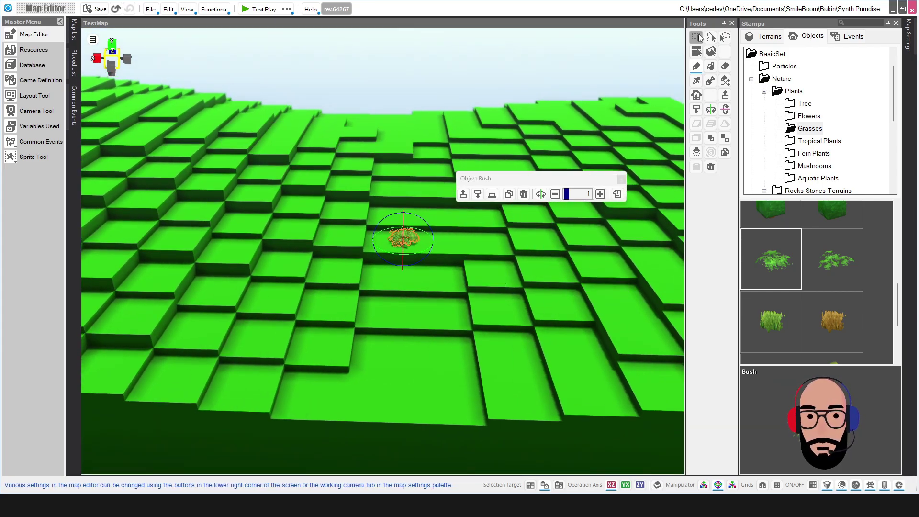
Box-select the area around the bush with the selection target set to objects only, terrains only and both in turn
left_click_drag(291, 127, 617, 363)
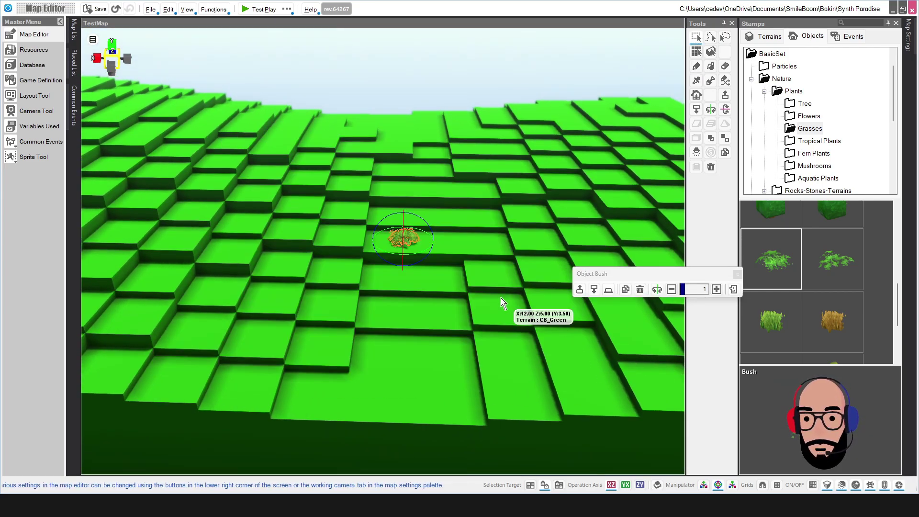
left_click_drag(316, 151, 584, 355)
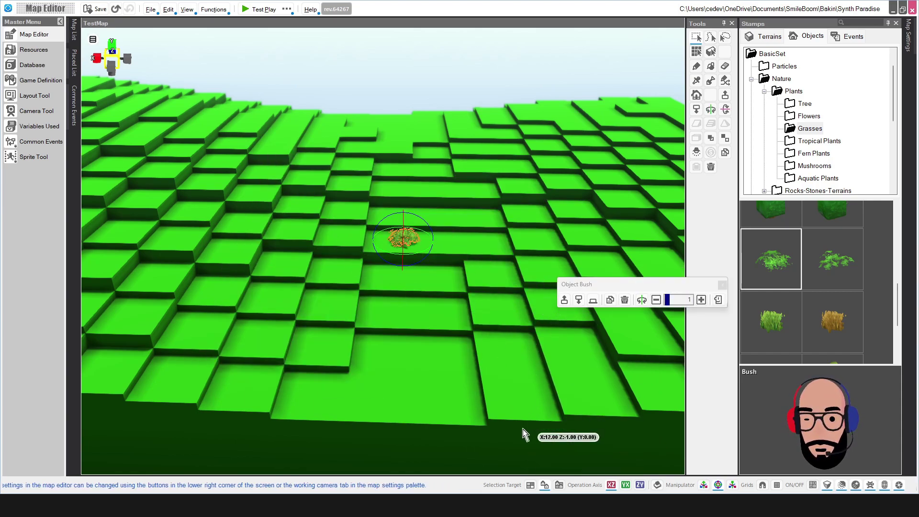
left_click_drag(293, 210, 565, 345)
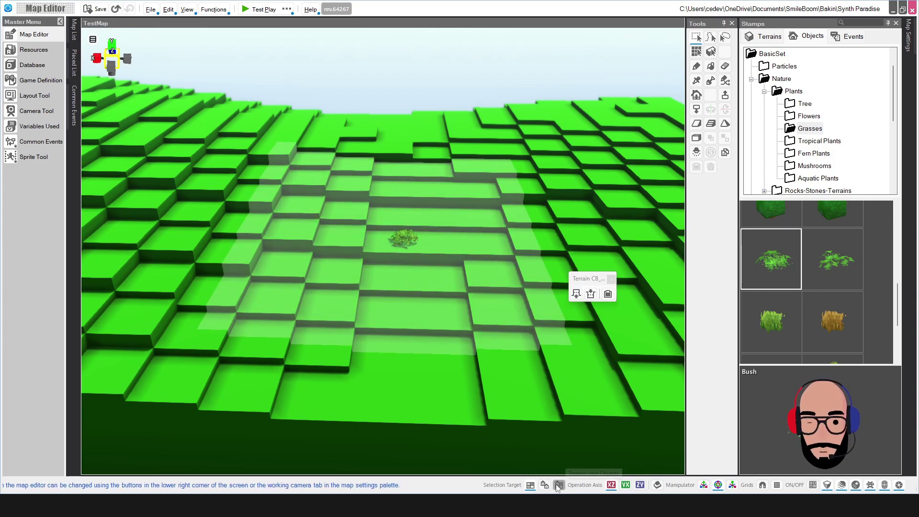
left_click(446, 406)
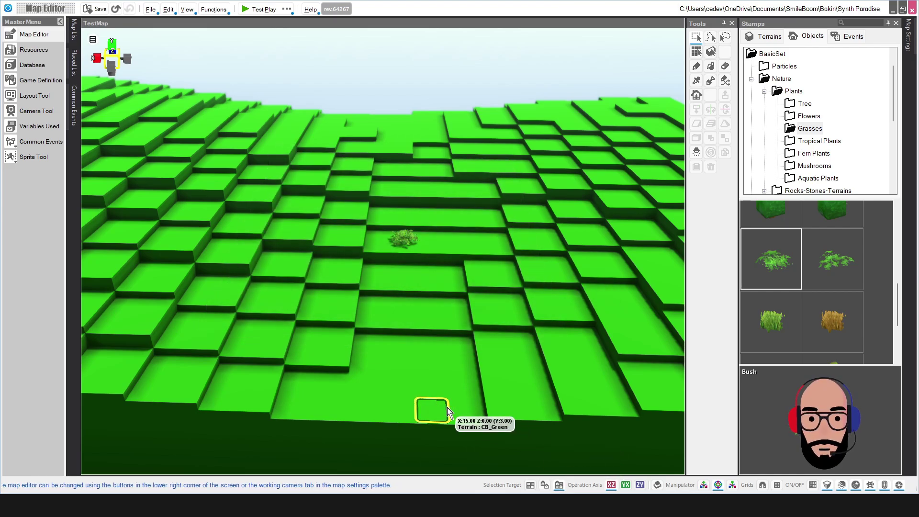
left_click_drag(289, 183, 555, 335)
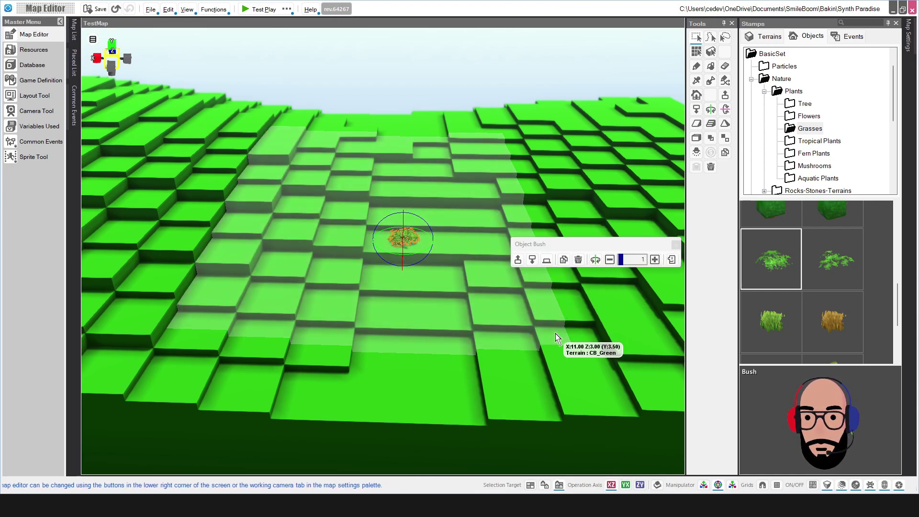
Select the bush, switch to the move manipulator, shift the bush sideways and adjust its height
left_click(409, 231)
left_click_drag(372, 240, 391, 243)
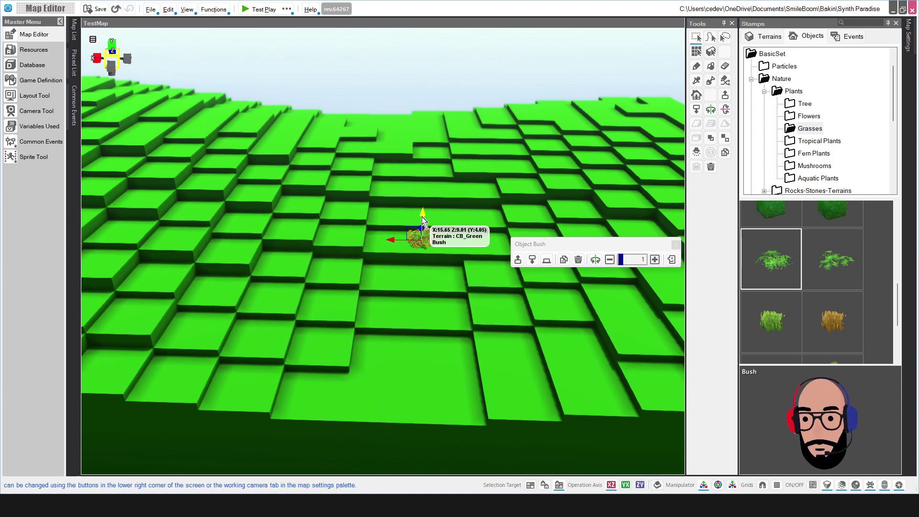
mouse_move(423, 203)
left_mouse_down()
mouse_move(420, 154)
mouse_move(424, 212)
left_mouse_up()
Box-select the bush together with its surrounding terrain, then raise and lower the bush
left_click_drag(312, 159, 562, 336)
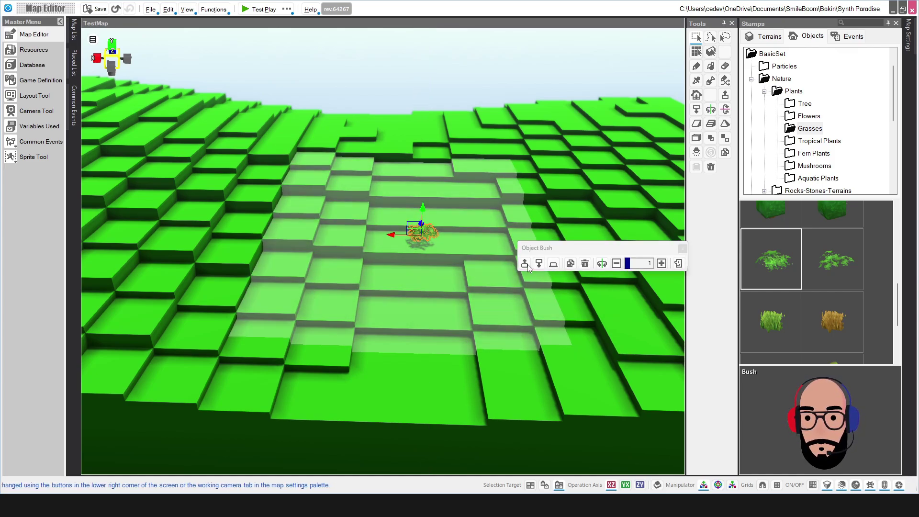
left_click(538, 264)
left_click(536, 264)
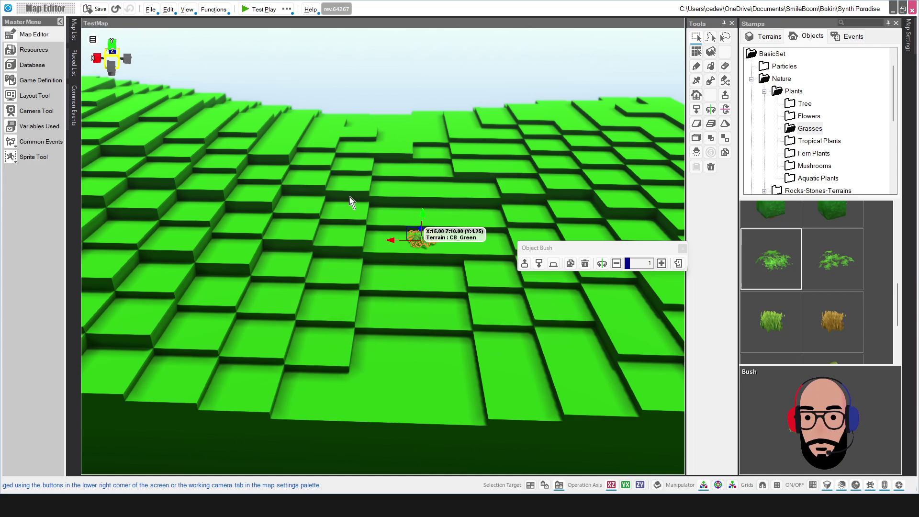
Box-select the area around the bush again, set the selection target to Terrains Only and delete the bush
left_click_drag(260, 150, 611, 362)
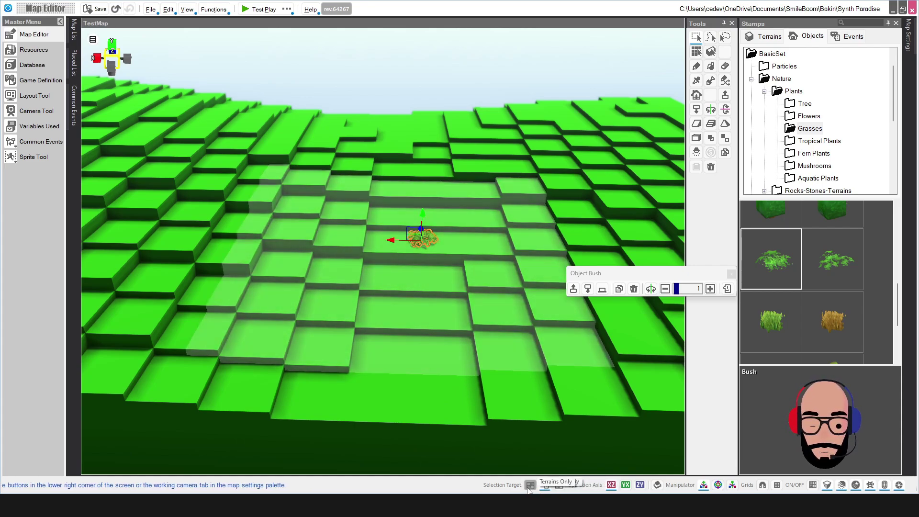
scroll(440, 222, "down", 1)
scroll(438, 224, "down", 5)
mouse_move(432, 228)
middle_mouse_down()
mouse_move(404, 228)
mouse_move(468, 201)
mouse_move(430, 218)
middle_mouse_up()
scroll(430, 245, "up", 5)
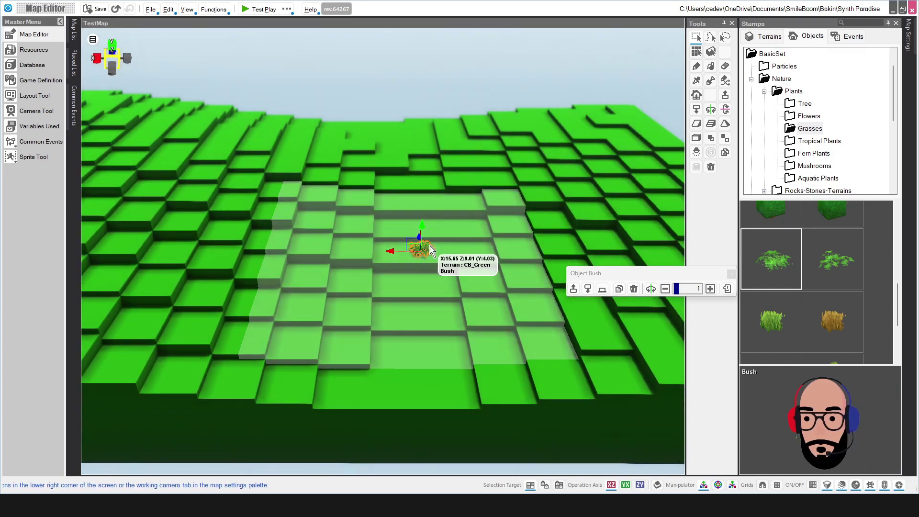
key("Delete")
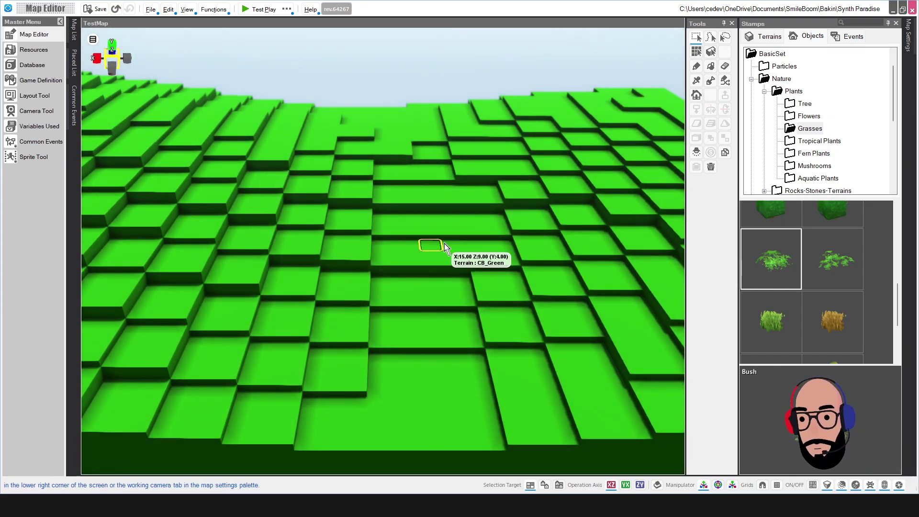
Select a single terrain tile and then a rectangular terrain area, moving the floating terrain options out of the way each time
scroll(437, 244, "down", 3)
left_click(397, 226)
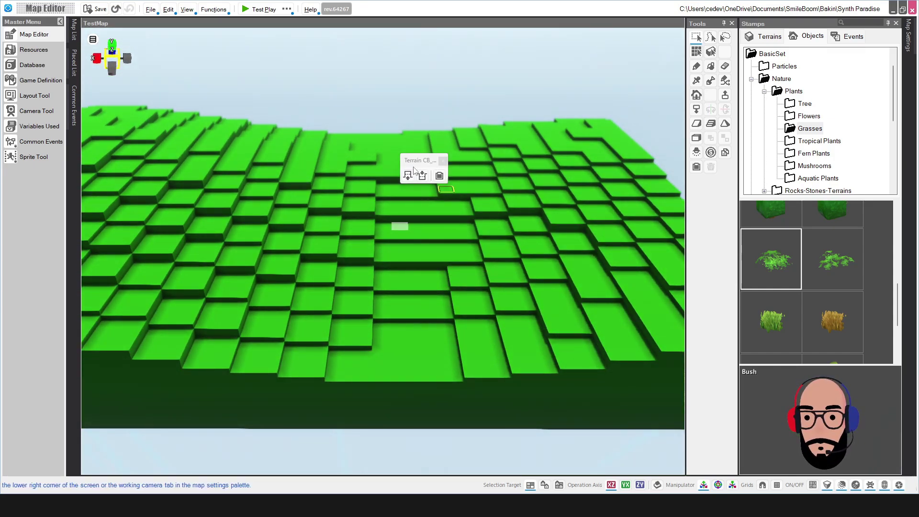
left_click_drag(417, 162, 399, 156)
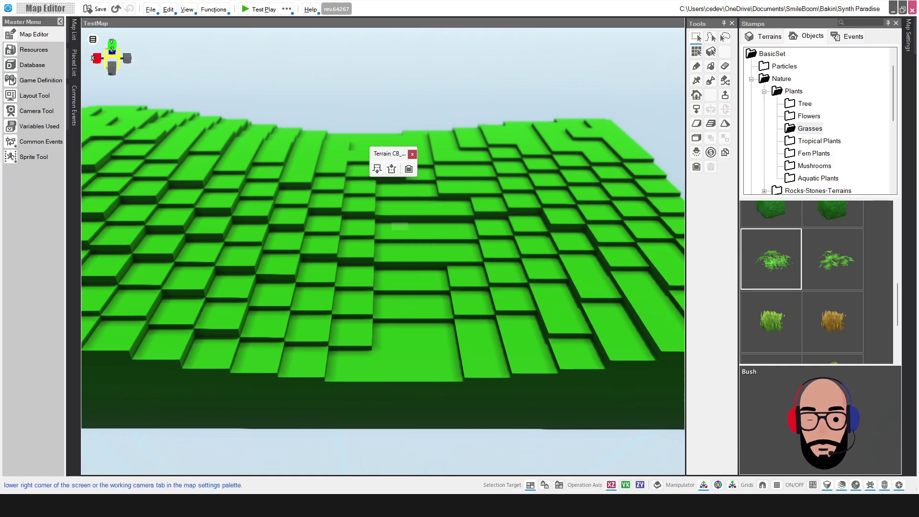
left_click_drag(337, 197, 479, 271)
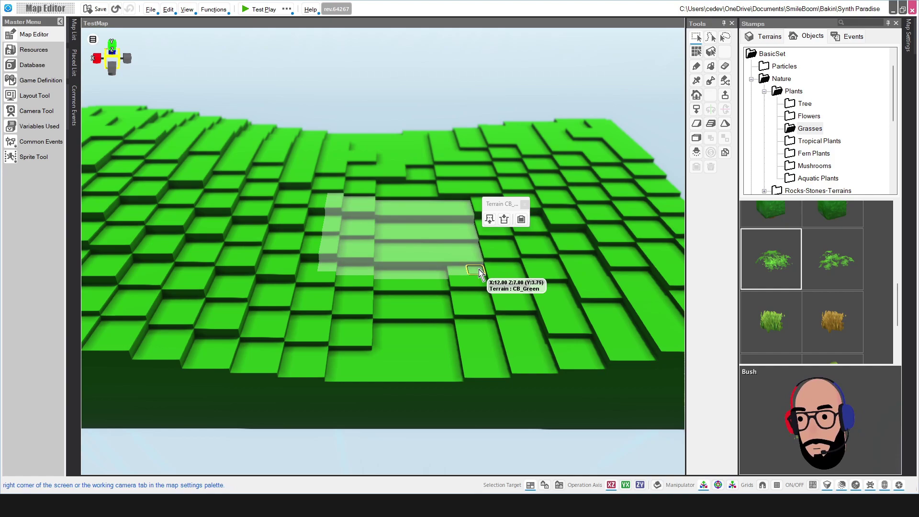
left_click_drag(503, 204, 372, 125)
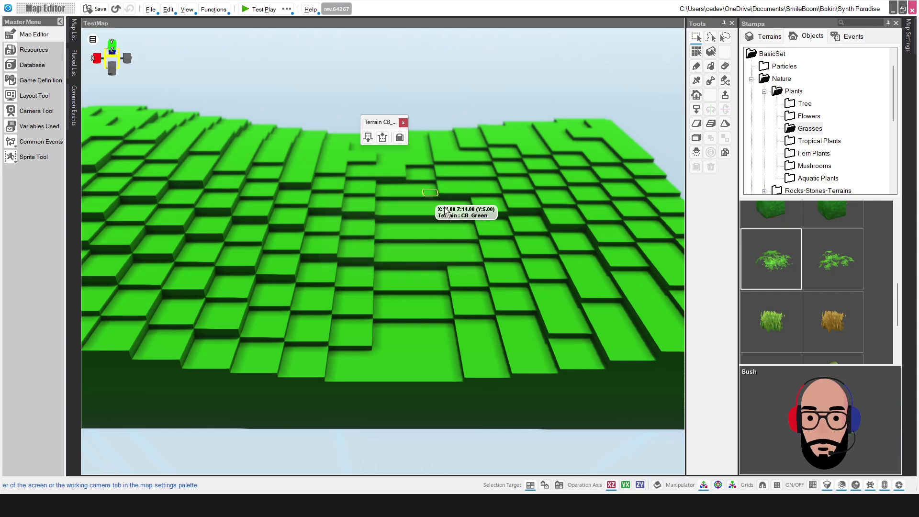
Place another Bush near the middle of the terrain and shift its floating options aside
left_click(770, 269)
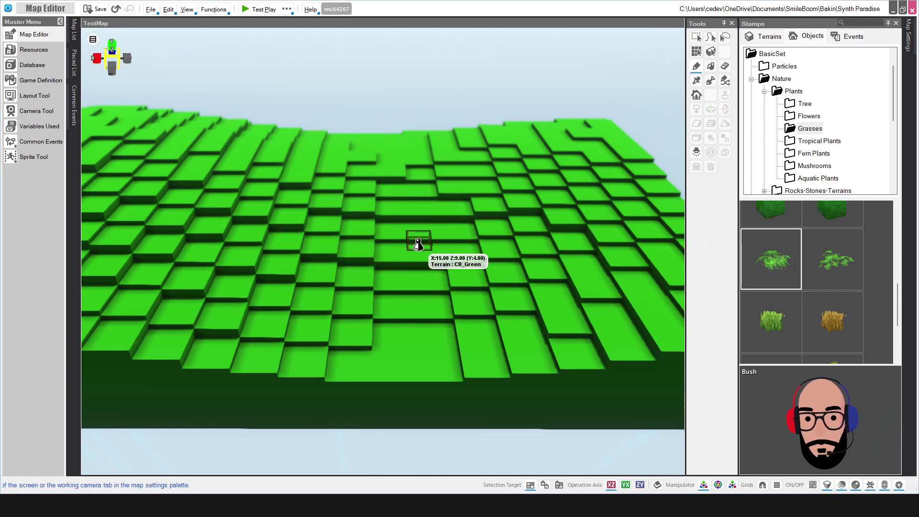
left_click(408, 248)
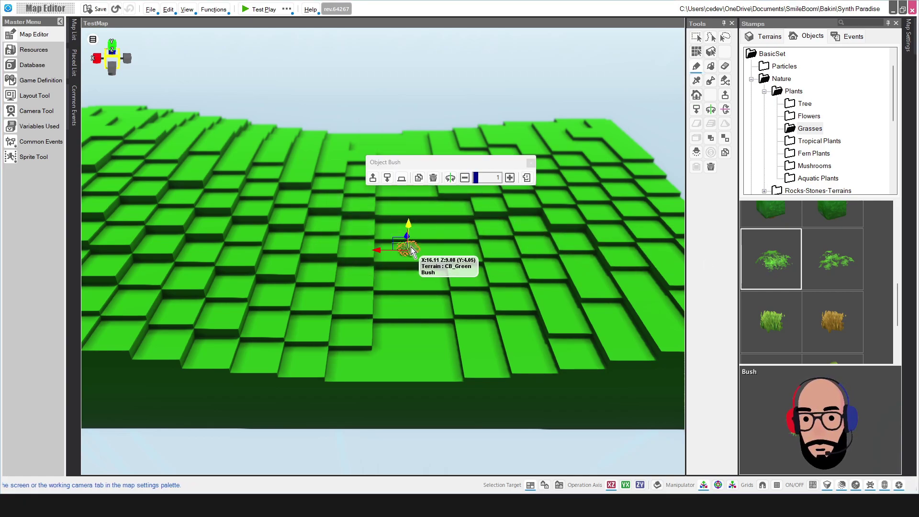
scroll(412, 250, "up", 2)
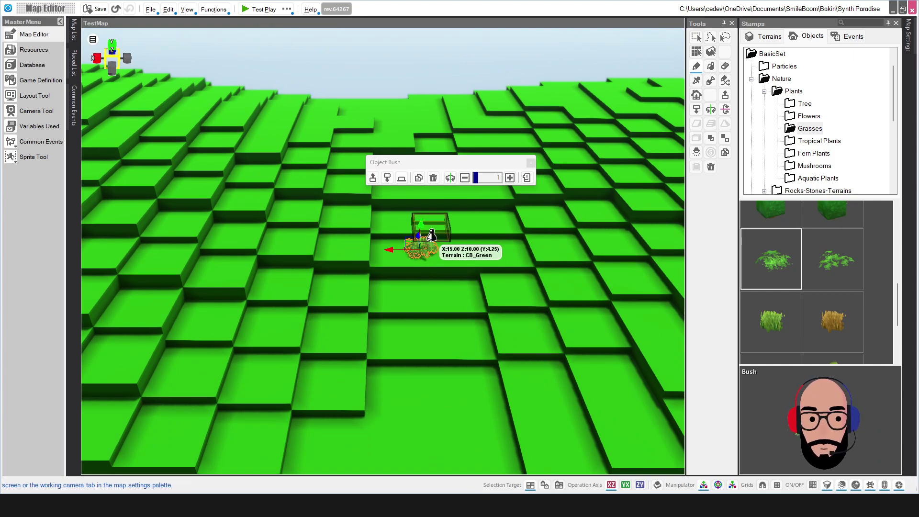
left_click_drag(439, 167, 407, 168)
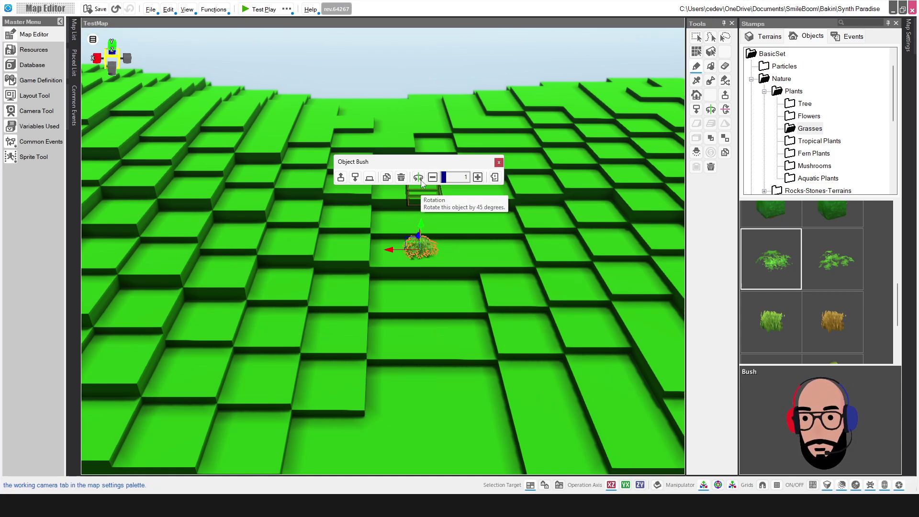
Try raising, lowering and rescaling the new bush, including a display magnification of 0.1, and close its floating options
left_click(340, 178)
left_click(355, 177)
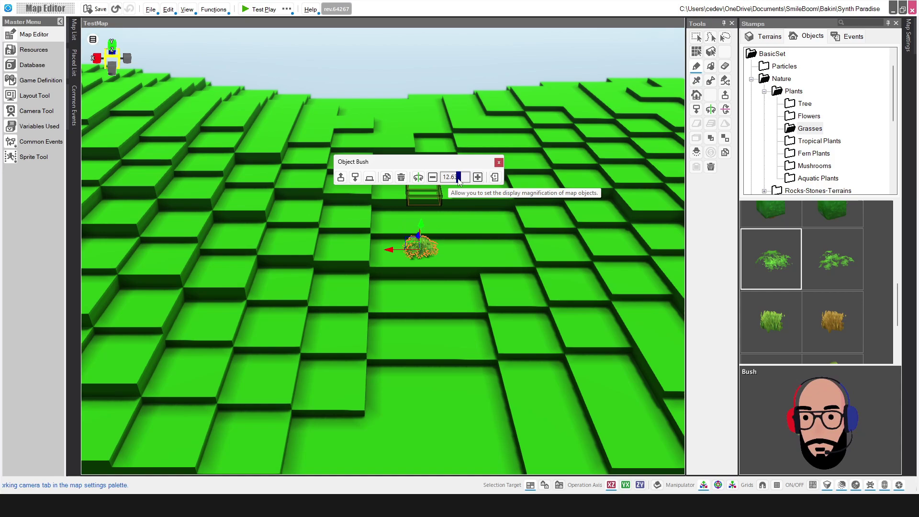
left_click_drag(458, 179, 443, 183)
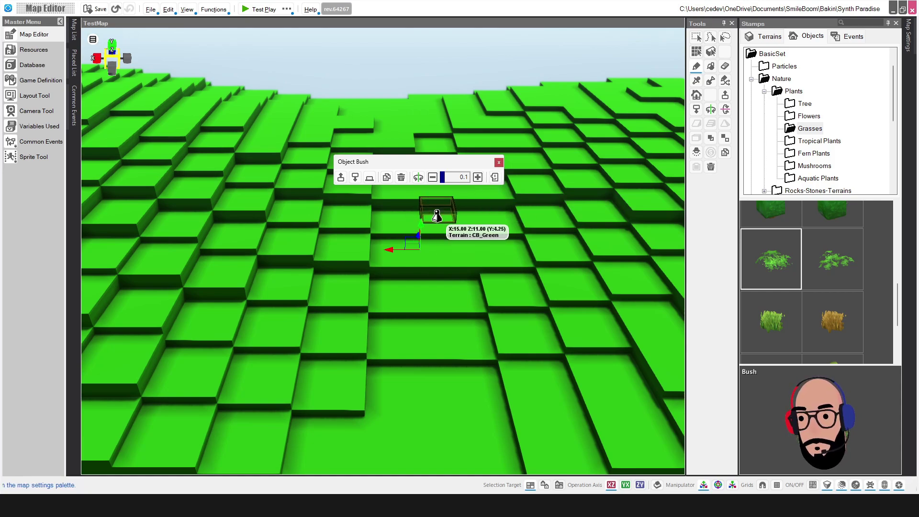
left_click(498, 163)
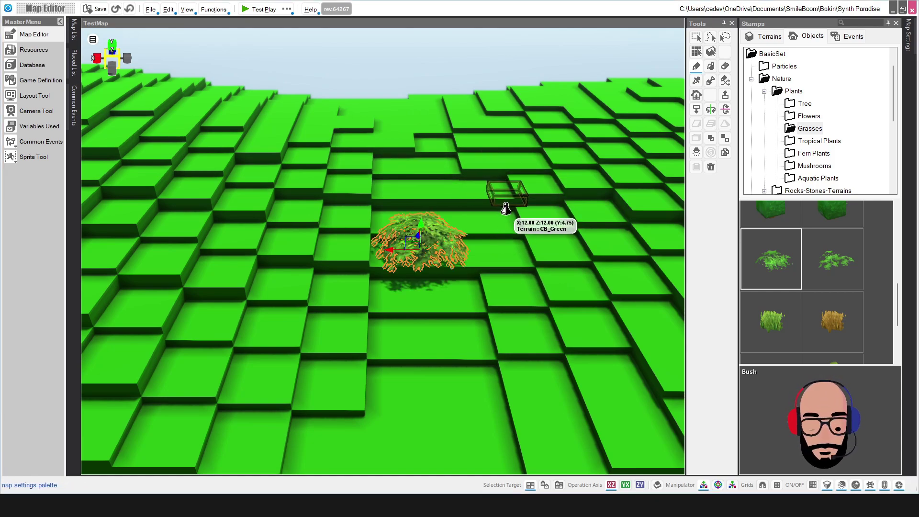
Remove the enlarged bush from the map and activate the rectangular selection tool
key("ctrl+z")
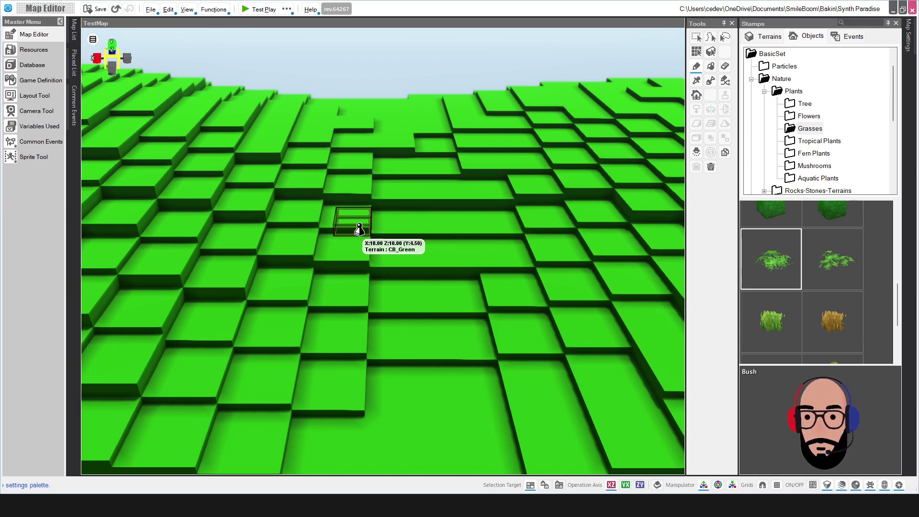
scroll(375, 234, "down", 3)
scroll(375, 235, "down", 2)
scroll(377, 236, "up", 3)
scroll(383, 238, "down", 1)
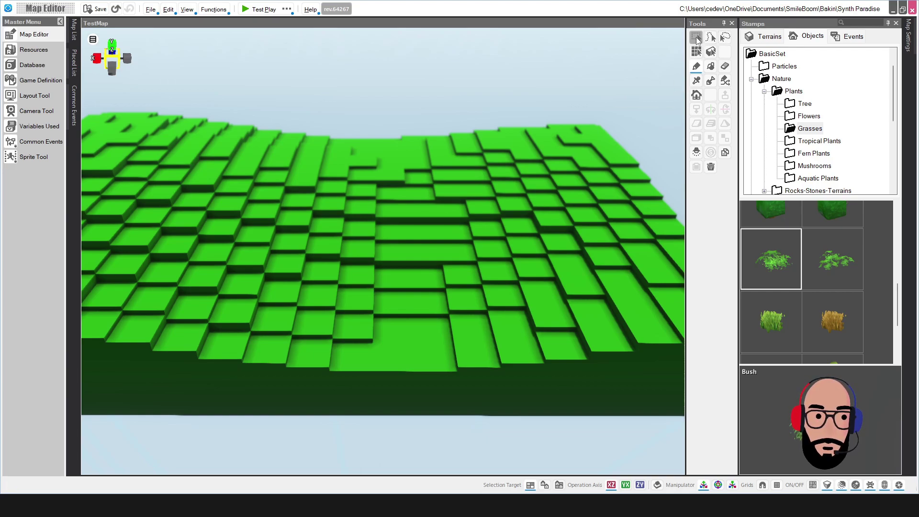
left_click(724, 38)
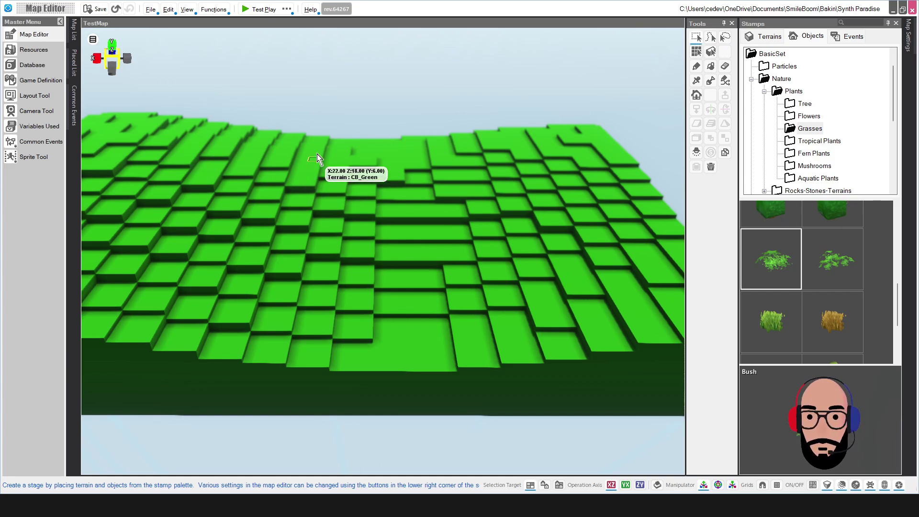
Select a rectangular area in the middle of the terrain, then paint a freehand tile selection with the second terrain selection tool
left_click_drag(316, 153, 552, 286)
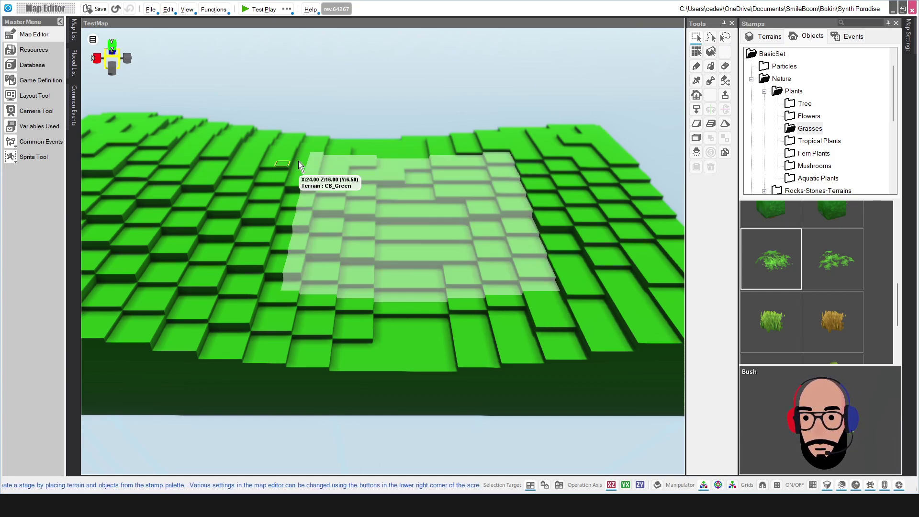
left_click(709, 40)
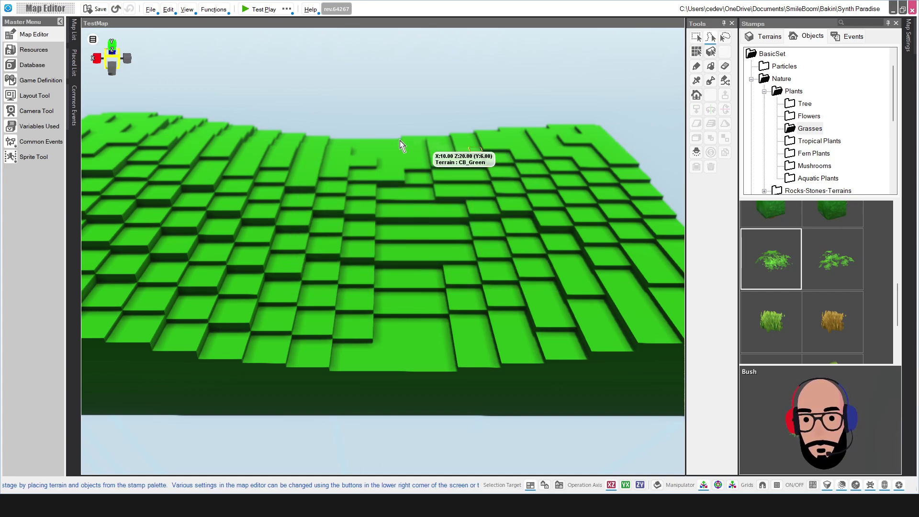
mouse_move(400, 139)
left_mouse_down()
mouse_move(263, 190)
mouse_move(377, 173)
mouse_move(470, 226)
mouse_move(277, 239)
mouse_move(156, 202)
mouse_move(239, 309)
mouse_move(390, 284)
mouse_move(566, 301)
mouse_move(570, 211)
mouse_move(615, 298)
left_mouse_up()
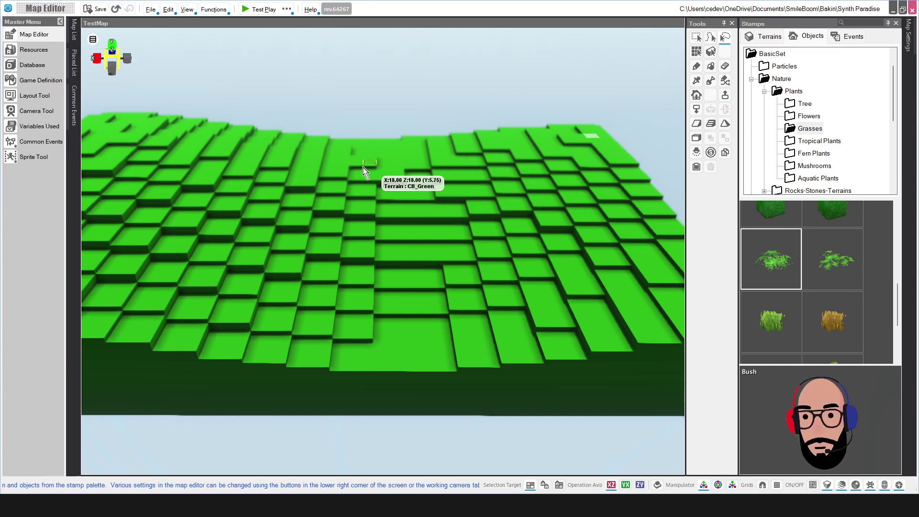
Outline irregular terrain areas with the Enclose Selection tool, then try a rectangular selection near the middle
left_click_drag(379, 151, 237, 139)
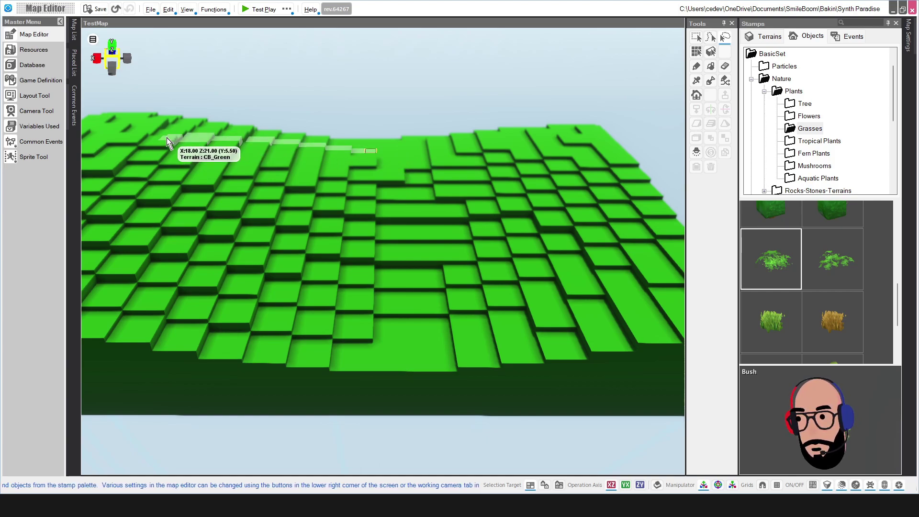
mouse_move(166, 137)
left_mouse_down()
mouse_move(125, 269)
mouse_move(165, 289)
mouse_move(417, 320)
mouse_move(568, 313)
mouse_move(548, 306)
left_mouse_up()
scroll(308, 240, "down", 3)
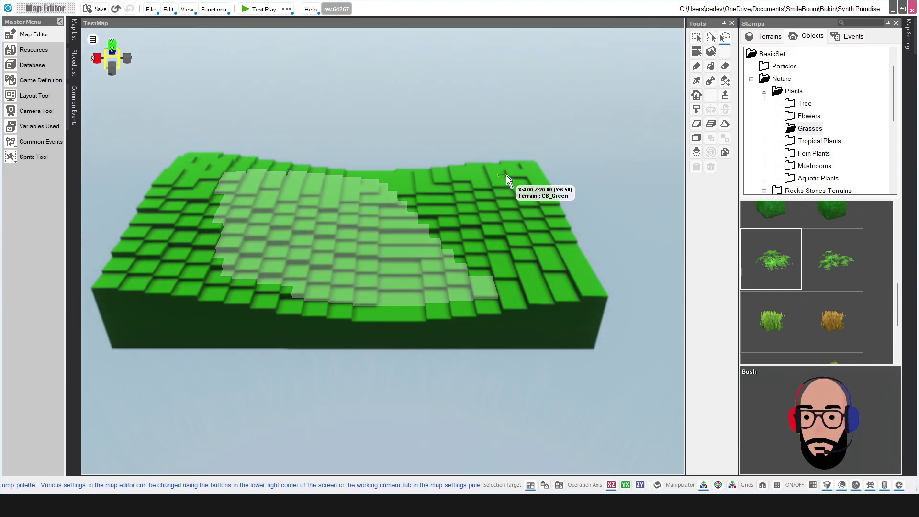
mouse_move(507, 176)
left_mouse_down()
mouse_move(415, 176)
mouse_move(513, 254)
mouse_move(566, 231)
mouse_move(550, 198)
left_mouse_up()
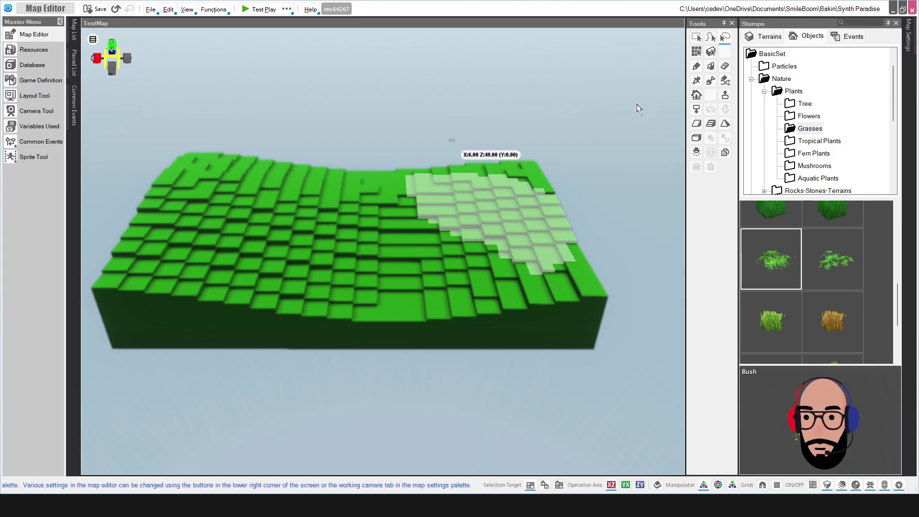
left_click(696, 37)
left_click_drag(269, 186, 440, 280)
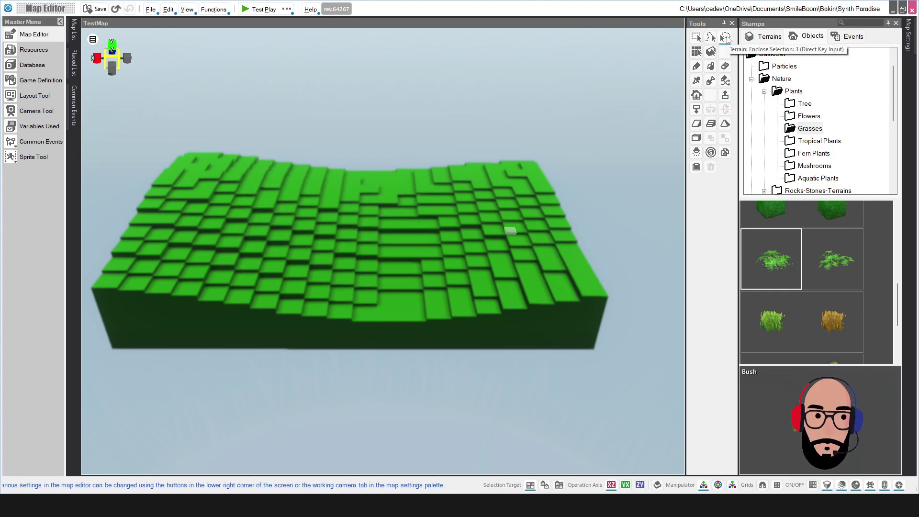
Pick connected patches of level terrain with each of the two area selection tools in turn
scroll(377, 213, "up", 3)
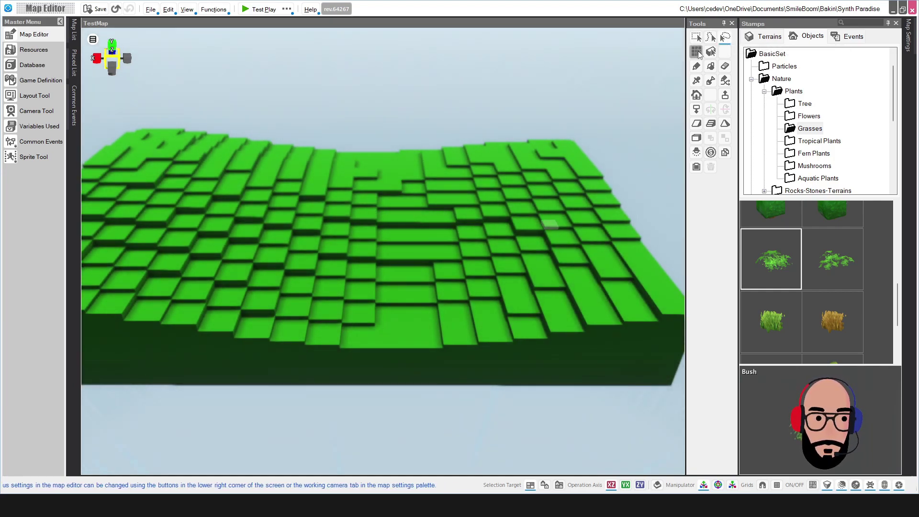
left_click(696, 51)
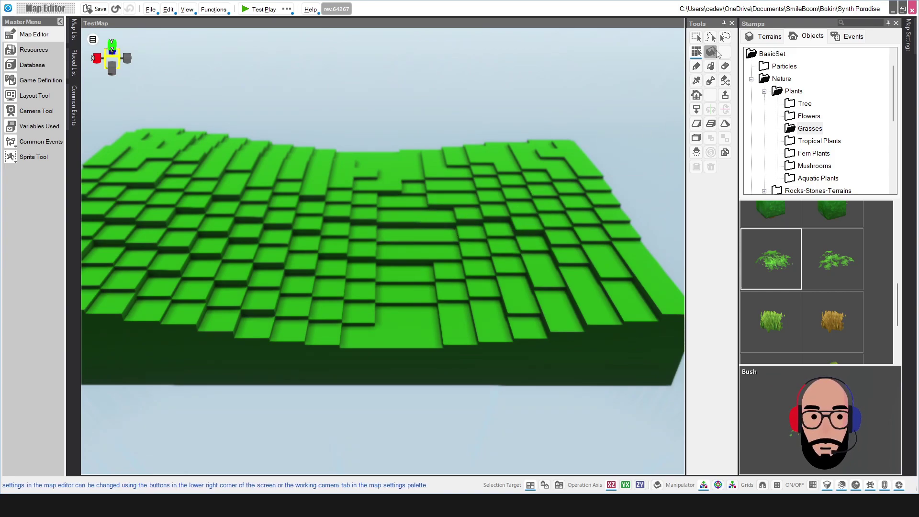
left_click(493, 237)
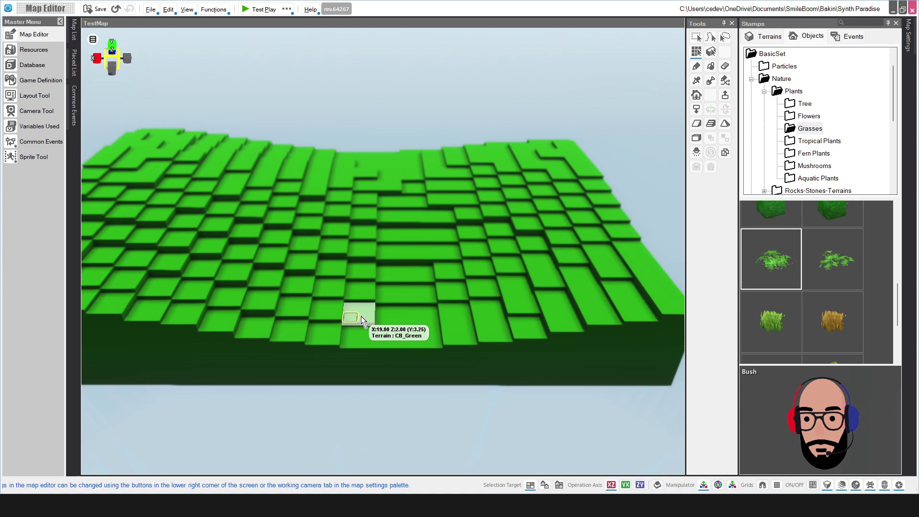
left_click(401, 328)
left_click(710, 49)
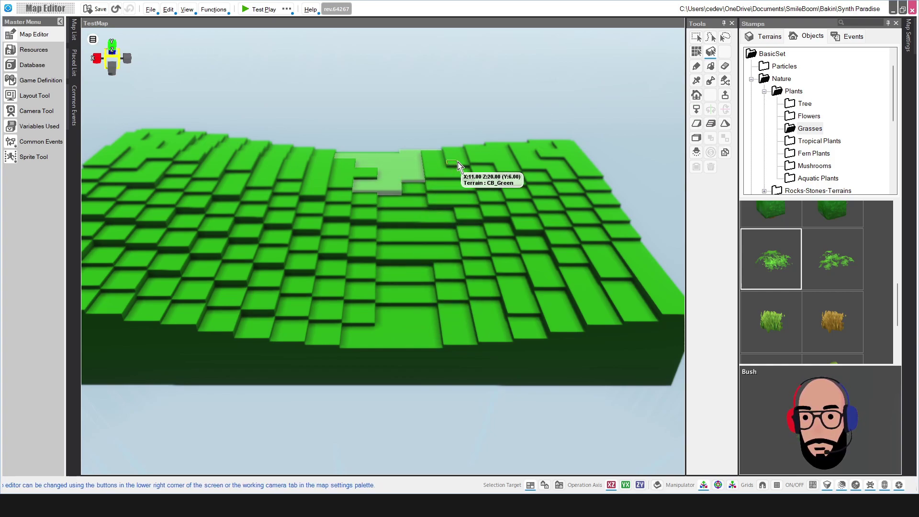
left_click(713, 82)
scroll(555, 223, "up", 3)
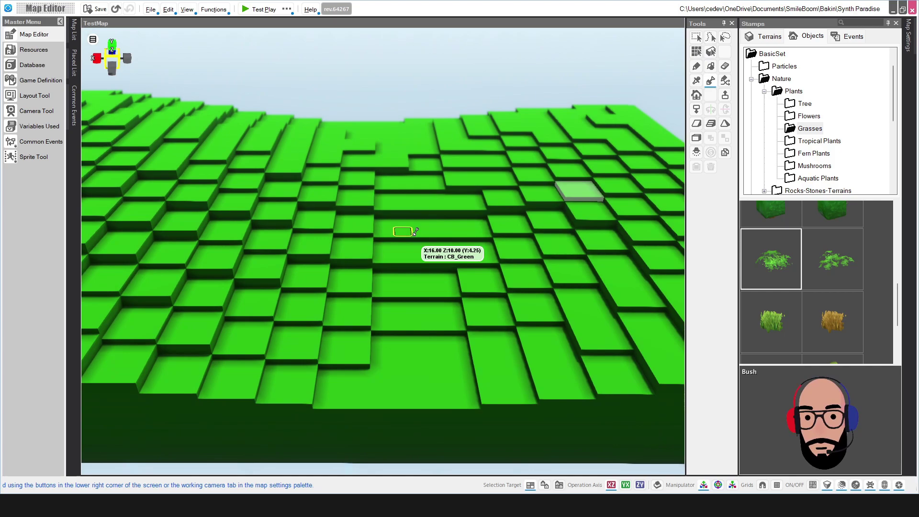
scroll(402, 247, "down", 2)
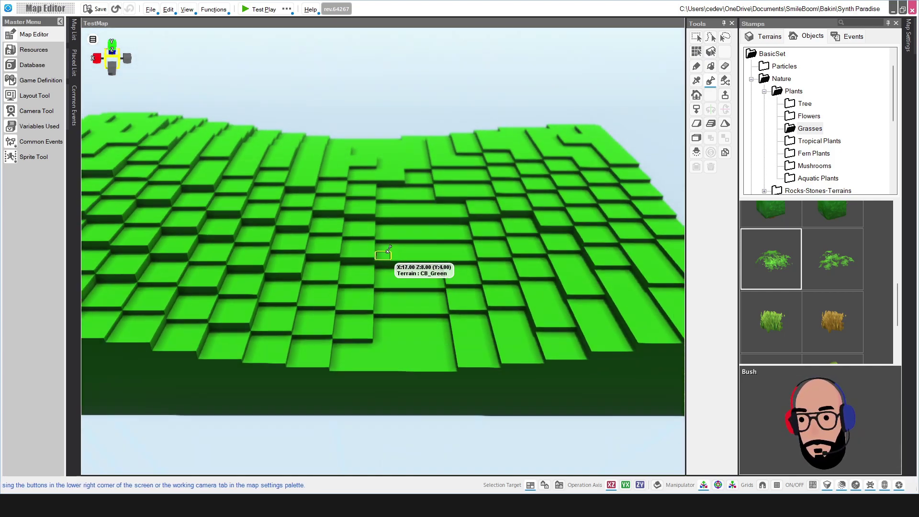
scroll(389, 249, "down", 1)
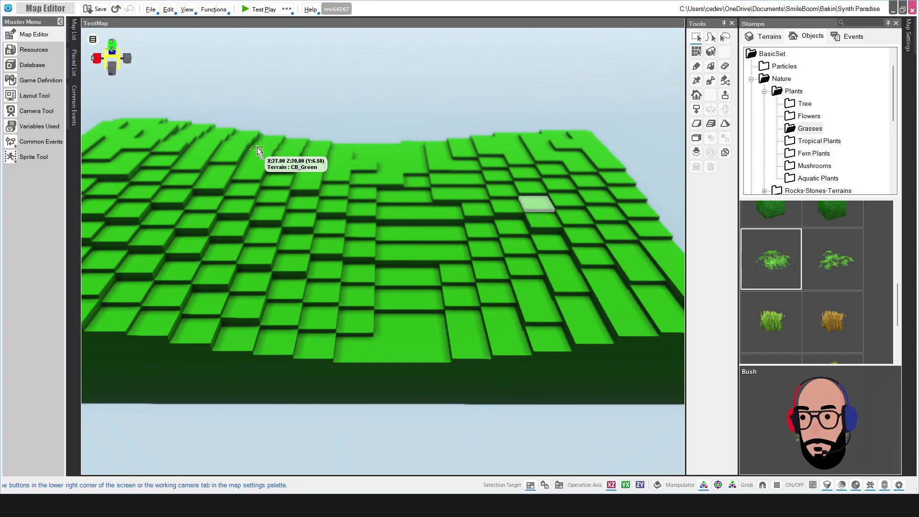
Select a large rectangular area in the middle of the terrain and align it at the lower elevation
left_click_drag(257, 147, 587, 294)
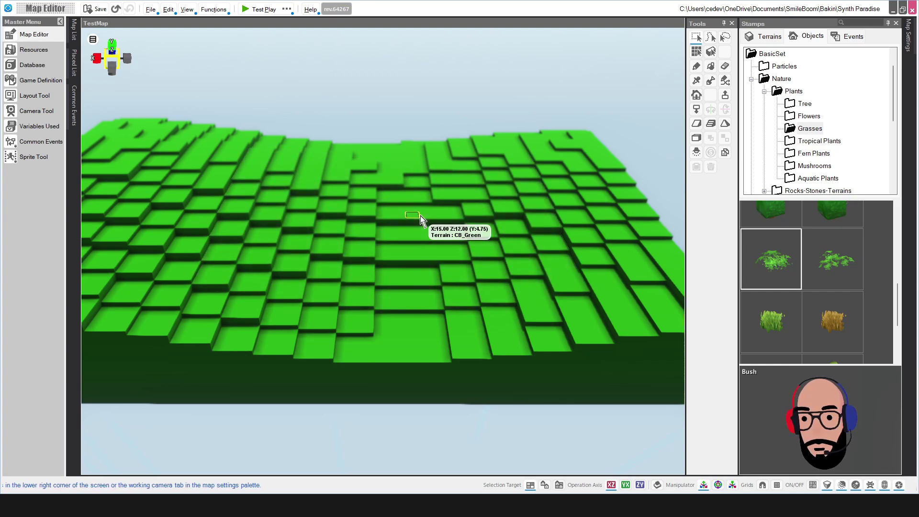
right_click(420, 215)
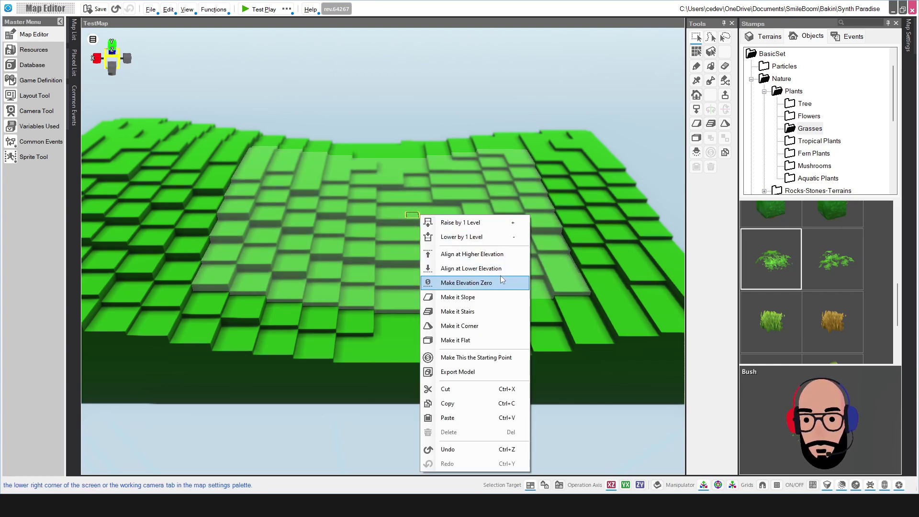
left_click(473, 269)
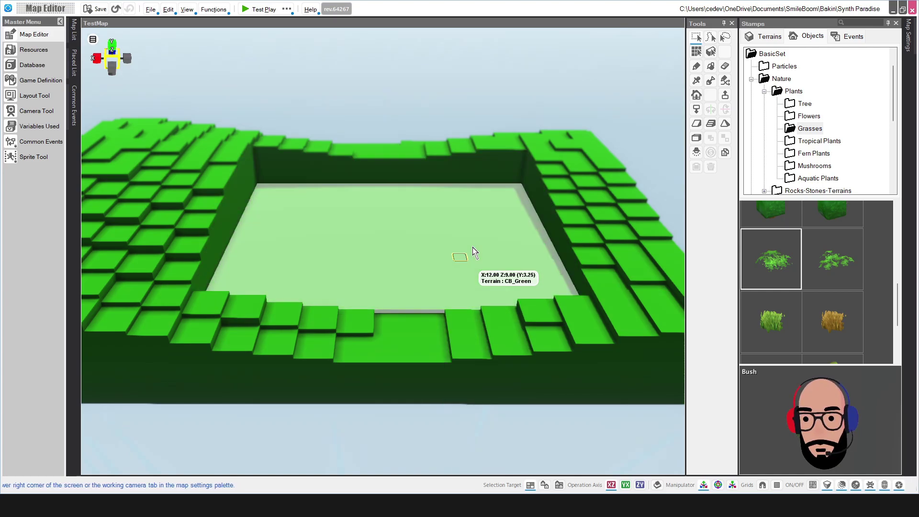
Select small patches of tiles on the sunken floor while inspecting the basin from several angles
middle_click_drag(473, 247, 523, 191)
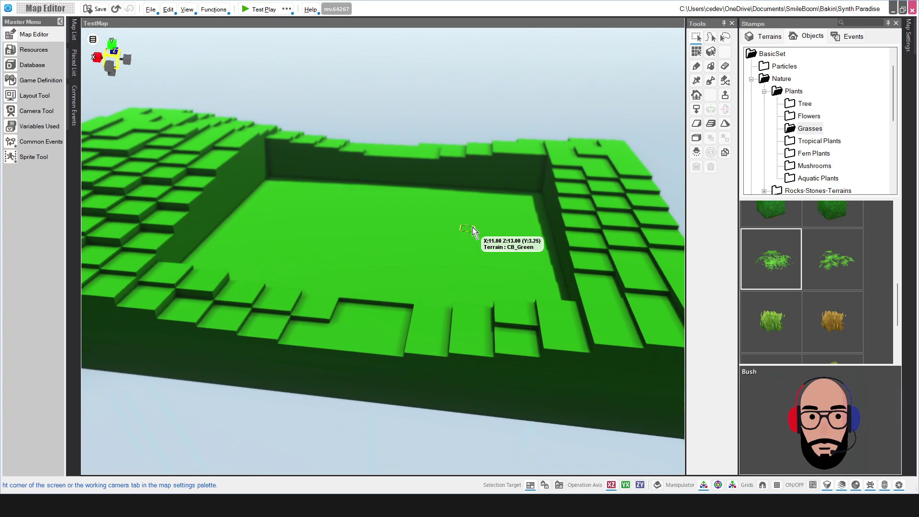
left_click(472, 227)
scroll(364, 236, "up", 3)
left_click_drag(346, 238, 377, 255)
middle_click_drag(378, 217, 369, 228)
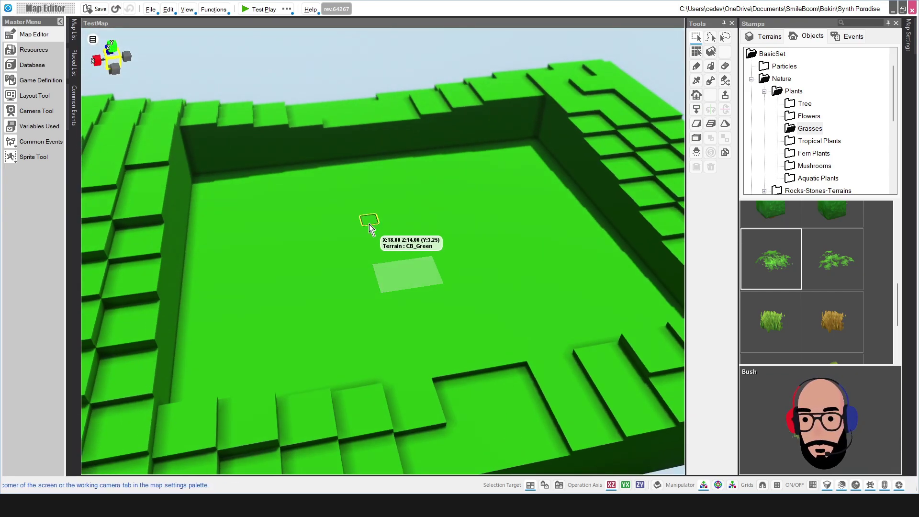
left_click_drag(381, 225, 363, 214)
middle_click_drag(519, 268, 351, 203)
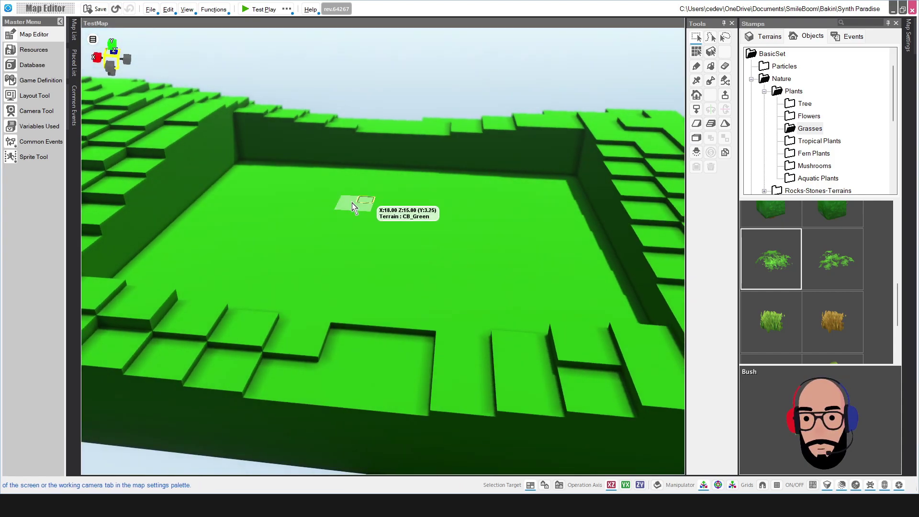
scroll(351, 203, "up", 3)
middle_click_drag(415, 250, 357, 246)
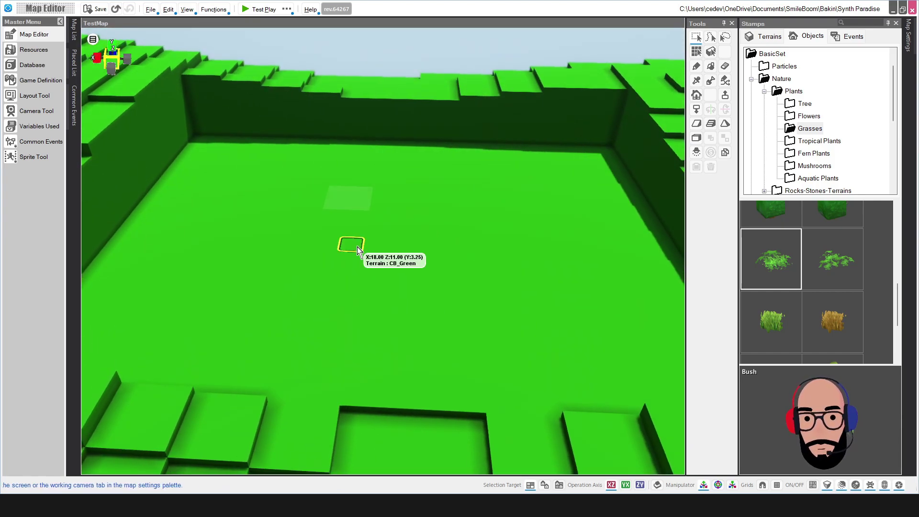
left_click_drag(349, 194, 364, 208)
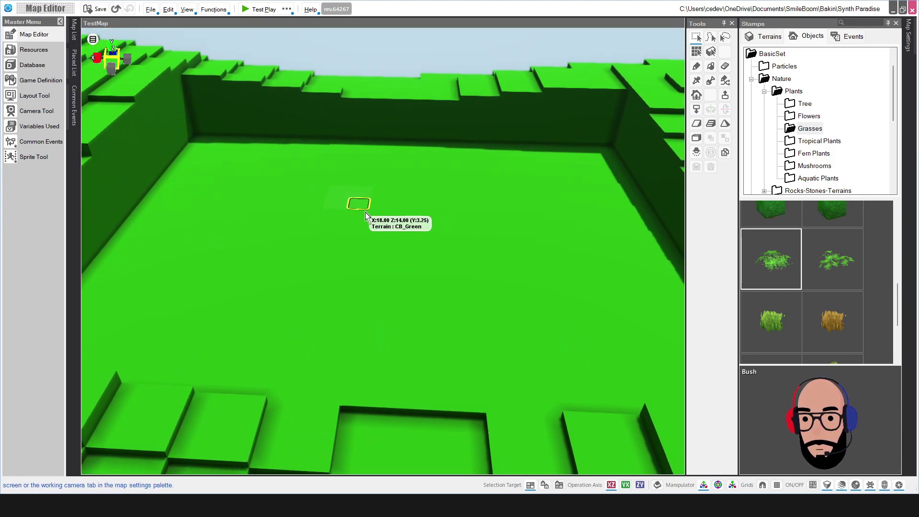
middle_click_drag(365, 251, 365, 243)
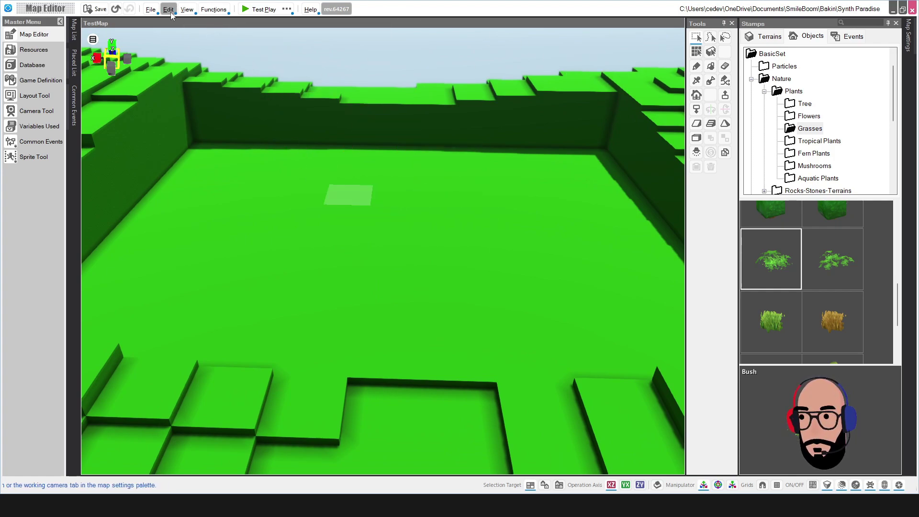
Turn on the Quick Toolbar and shift its floating terrain options aside
left_click(187, 11)
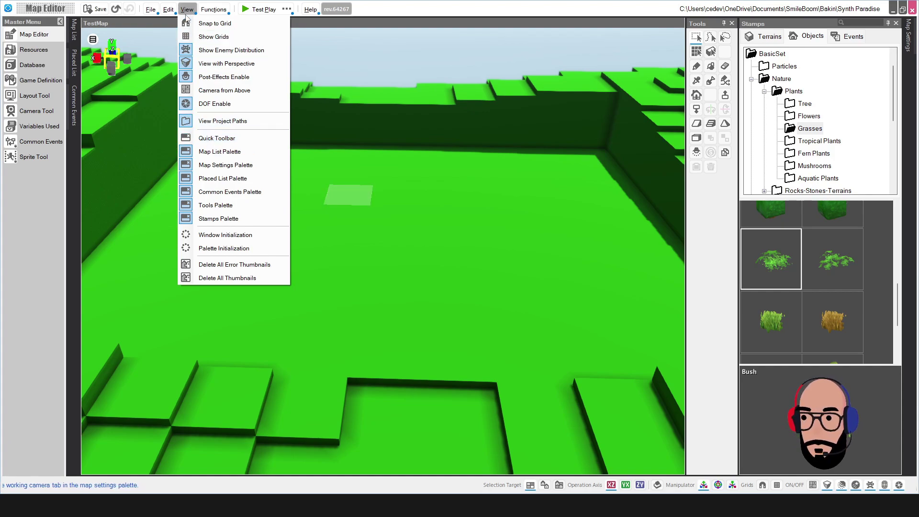
left_click(213, 138)
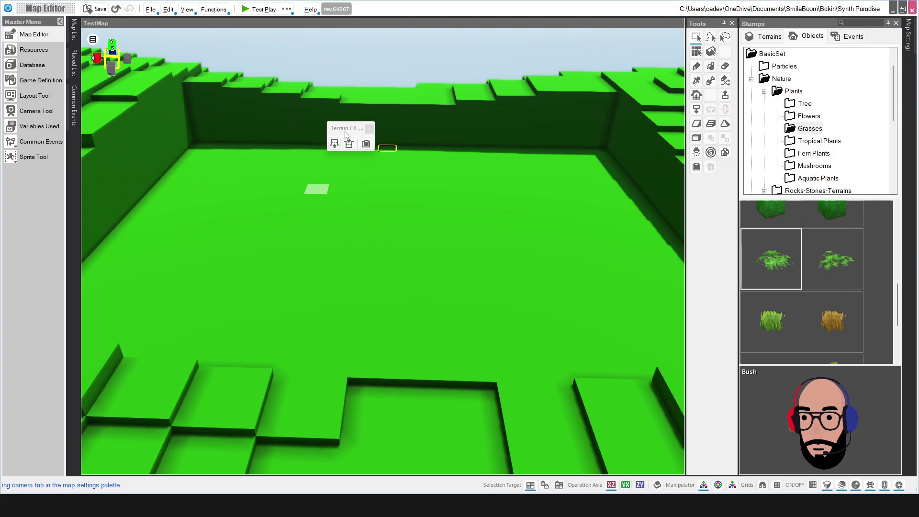
left_click_drag(345, 133, 480, 129)
Select a two-tile strip on the sunken floor and raise it level by level into a tall column, moving the floating options clear
mouse_move(367, 198)
left_mouse_down()
mouse_move(372, 223)
mouse_move(348, 228)
mouse_move(362, 209)
left_mouse_up()
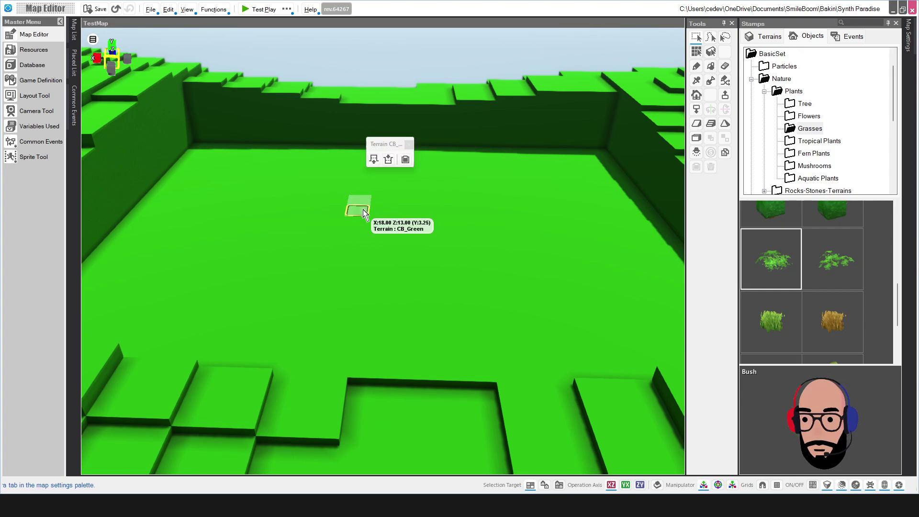
left_click(374, 163)
left_click(374, 162)
left_click(373, 162)
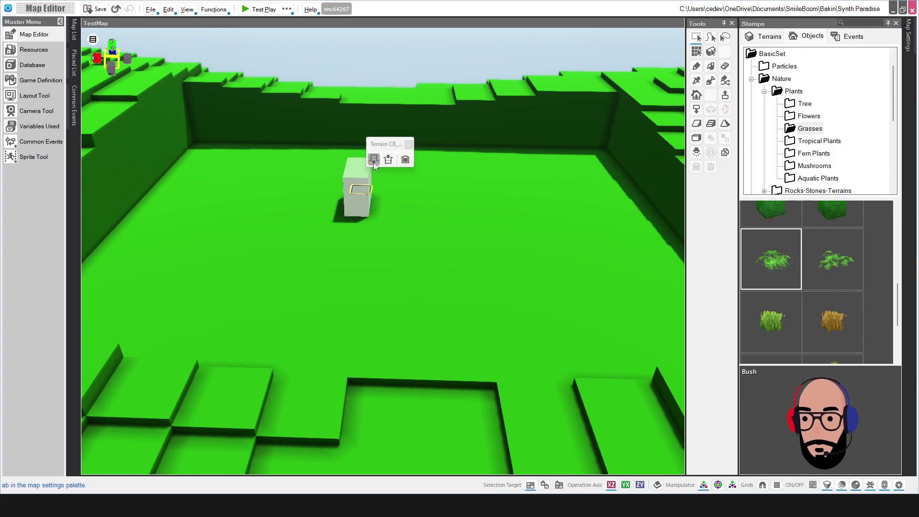
left_click(373, 162)
left_click_drag(385, 146, 415, 129)
left_click(404, 143)
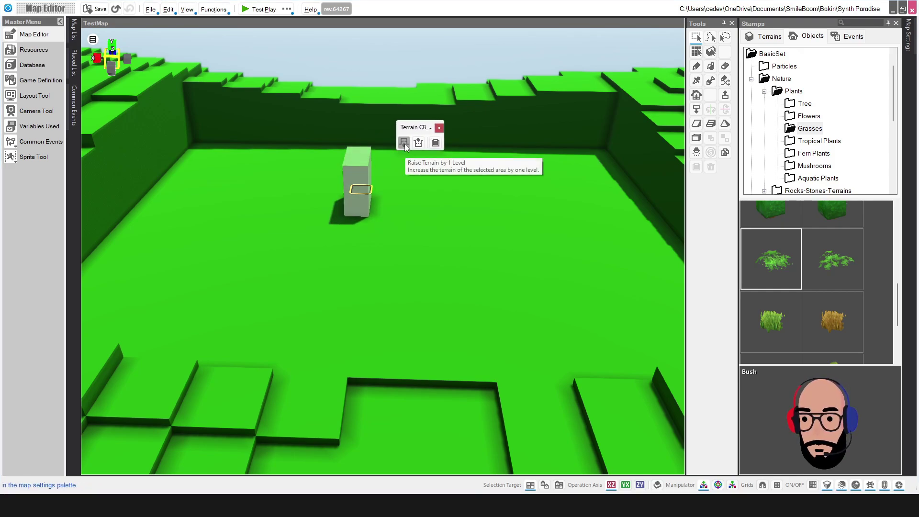
left_click(404, 143)
left_click(404, 143)
left_click(403, 143)
left_click(404, 143)
left_click(403, 143)
Lower the raised column several levels, then raise it again partway
left_click(417, 143)
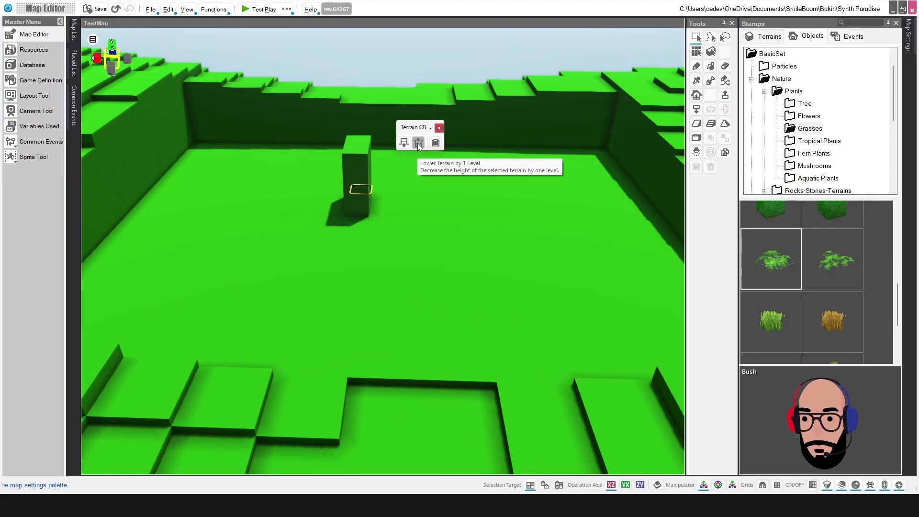
left_click(417, 142)
left_click(417, 142)
left_click(403, 143)
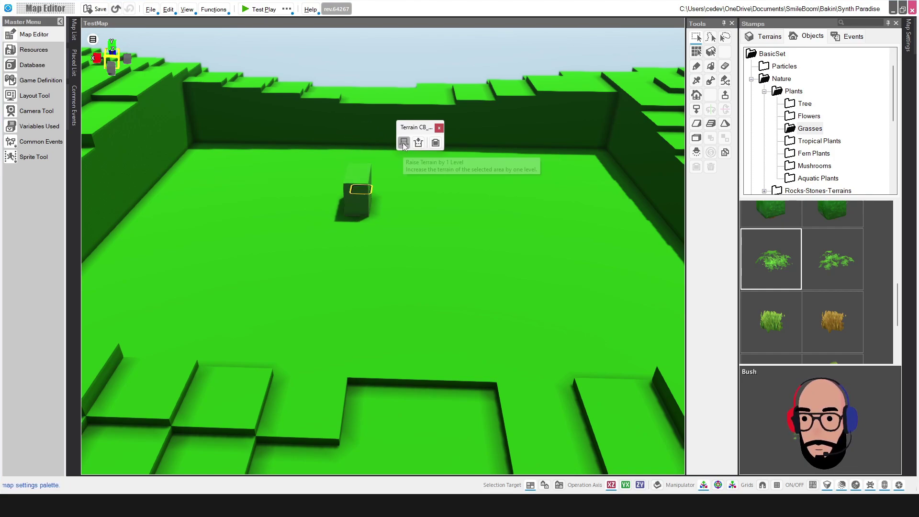
left_click(403, 143)
Raise the tiles beside the column into descending steps and move the floating terrain options out of the way
left_click_drag(385, 194, 453, 213)
left_click(408, 162)
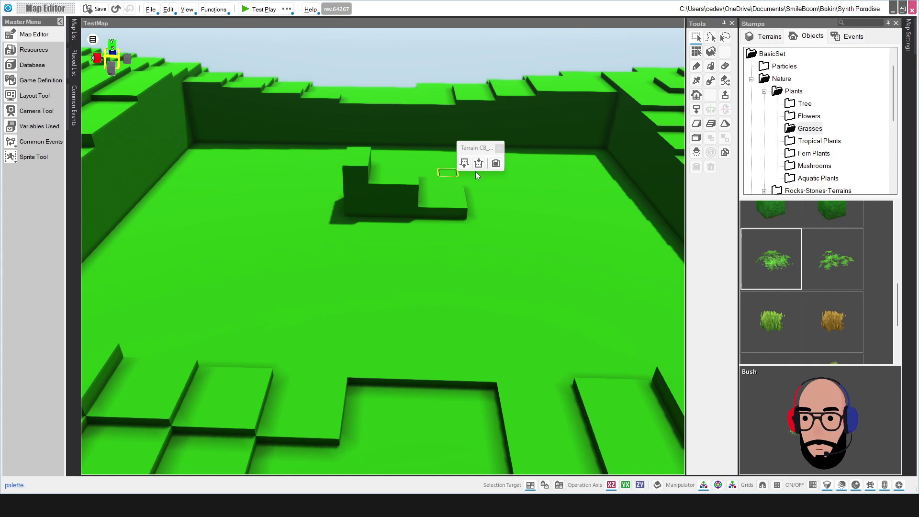
middle_click_drag(475, 173, 509, 144)
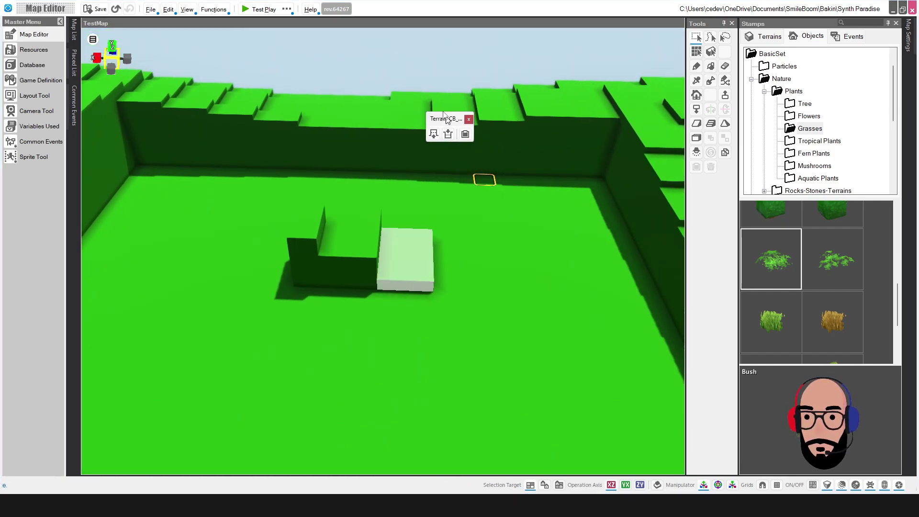
left_click_drag(446, 118, 421, 71)
scroll(440, 218, "down", 6)
mouse_move(440, 219)
middle_mouse_down()
mouse_move(413, 227)
mouse_move(467, 213)
mouse_move(436, 222)
middle_mouse_up()
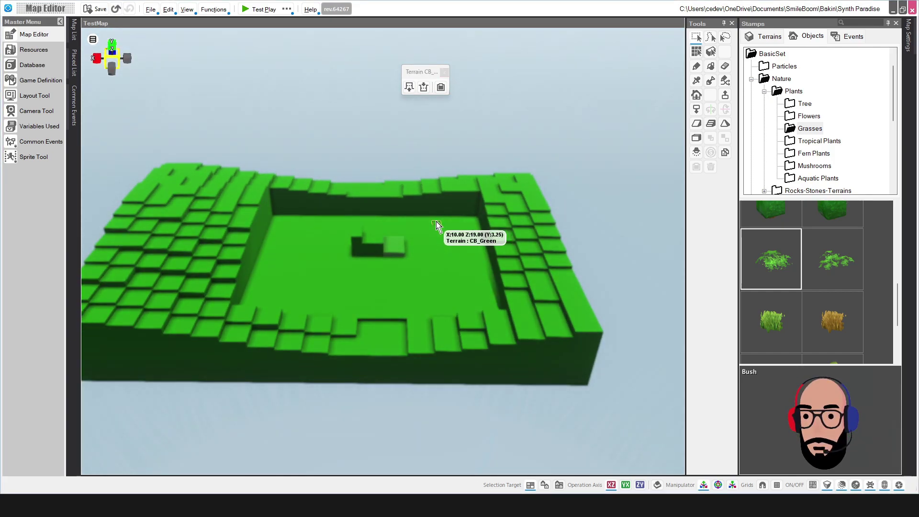
Fill the map's terrain with the EP1_grass_01 block from the 128 terrain folder
left_click(419, 234)
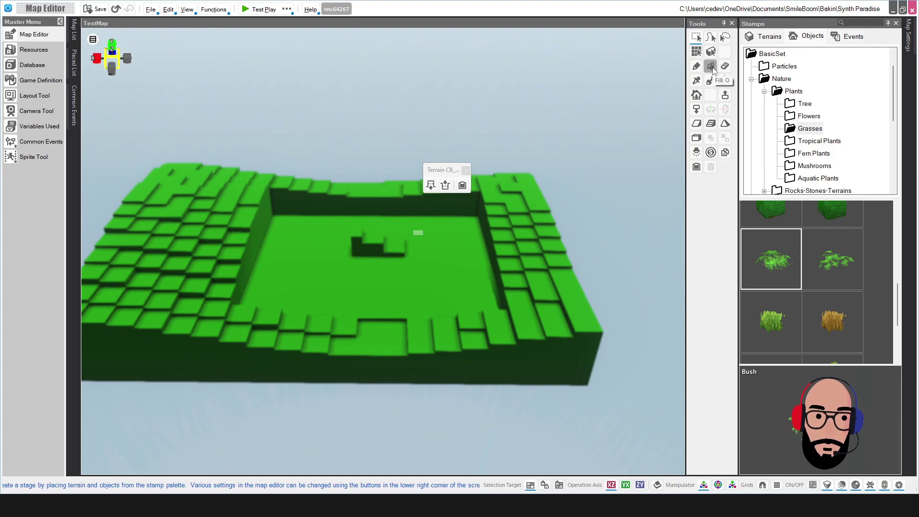
left_click(767, 37)
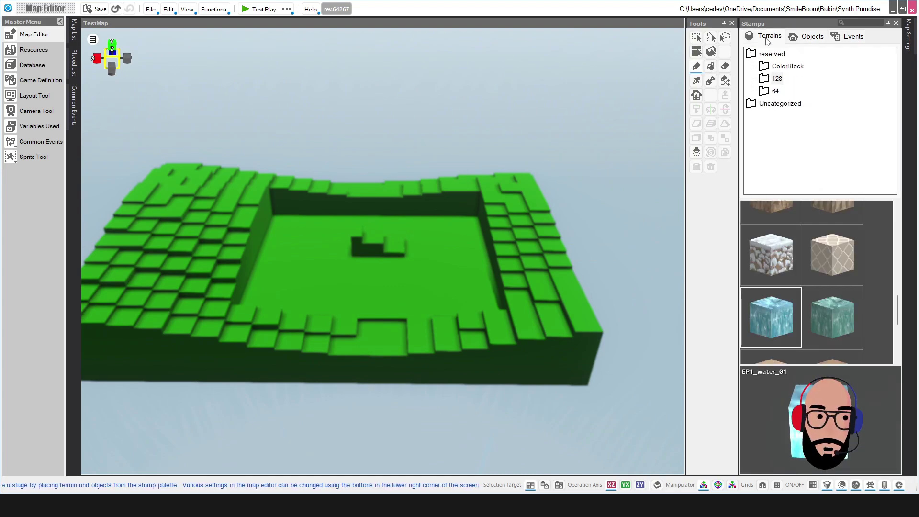
scroll(777, 277, "down", 1)
scroll(777, 275, "up", 1)
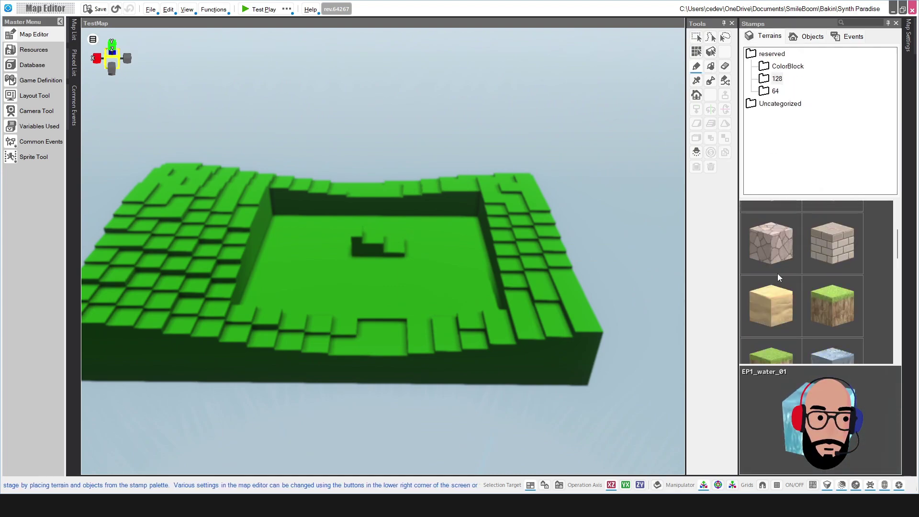
scroll(816, 240, "down", 2)
scroll(811, 253, "up", 1)
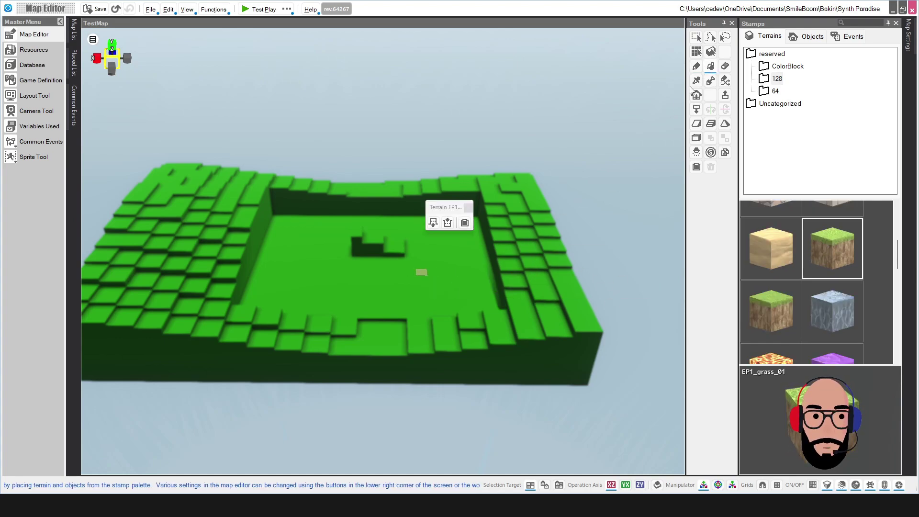
scroll(461, 249, "up", 2)
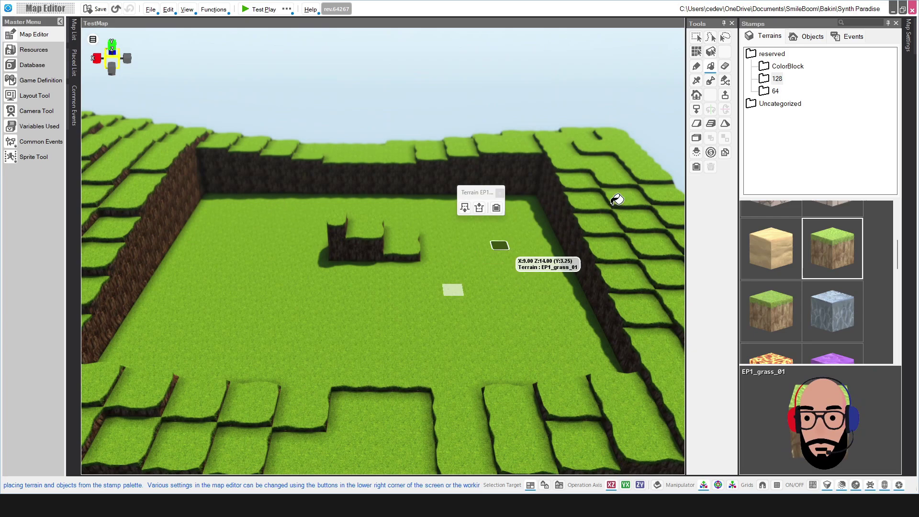
Fill the map's terrain with the CB_Gray block from the ColorBlock folder
left_click(772, 69)
scroll(810, 246, "up", 1)
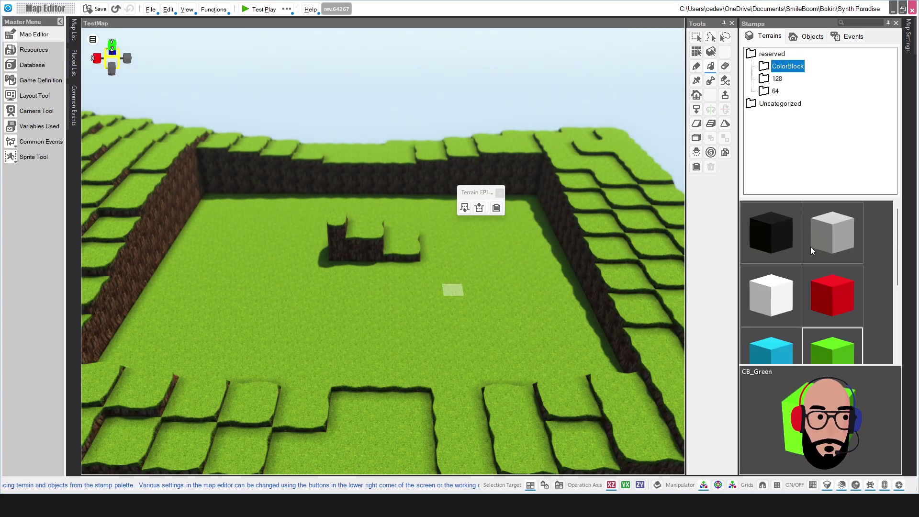
left_click(446, 272)
scroll(431, 274, "down", 1)
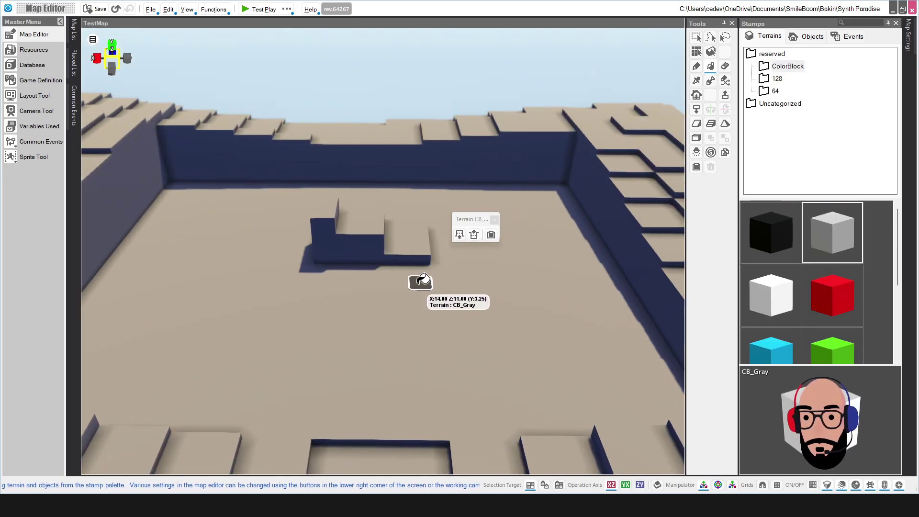
Move the floating terrain options clear of the raised steps
mouse_move(410, 278)
middle_mouse_down()
mouse_move(352, 291)
mouse_move(401, 285)
mouse_move(365, 263)
mouse_move(334, 263)
mouse_move(402, 244)
mouse_move(414, 252)
mouse_move(406, 284)
middle_mouse_up()
right_click_drag(398, 231, 408, 250)
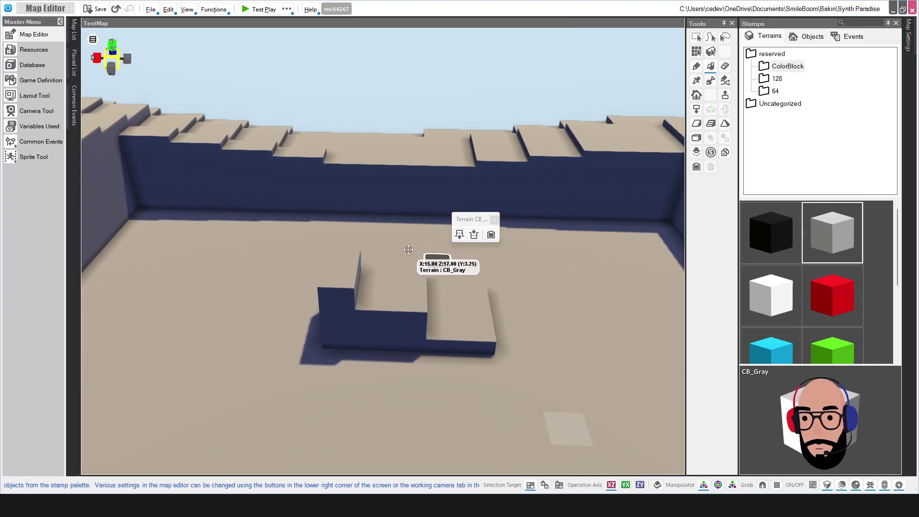
left_click_drag(471, 224, 573, 60)
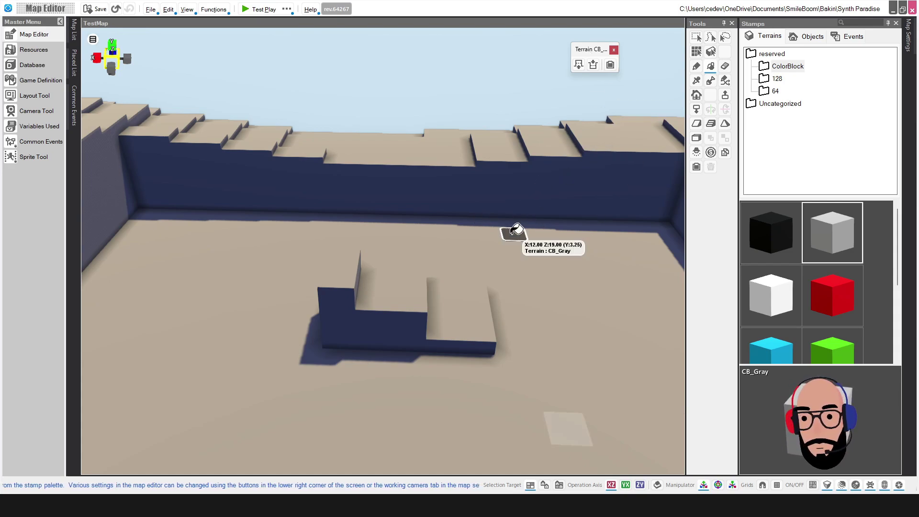
Select tiles across the two highest steps and fill the terrain with EP1_grass_01 from the 128 folder
scroll(511, 232, "down", 3)
mouse_move(485, 214)
middle_mouse_down()
mouse_move(481, 223)
mouse_move(472, 211)
mouse_move(483, 205)
middle_mouse_up()
scroll(481, 232, "up", 2)
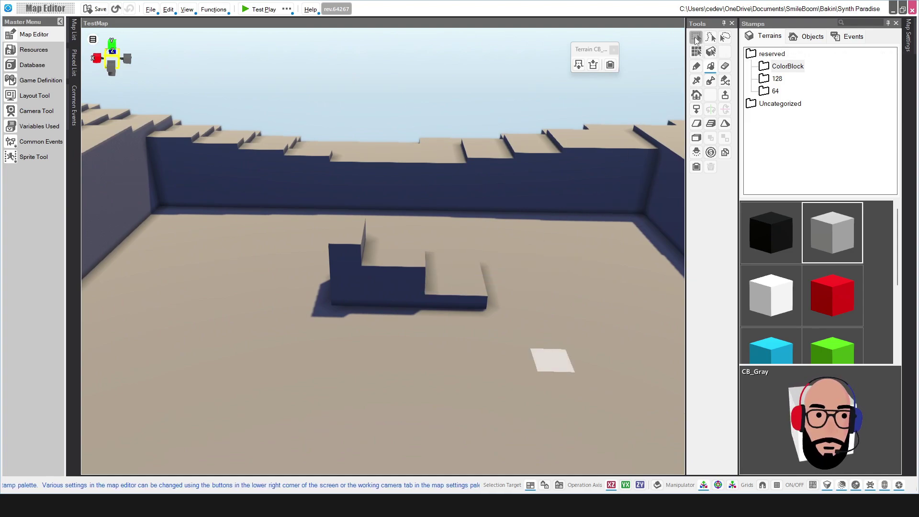
middle_click_drag(373, 242, 355, 263)
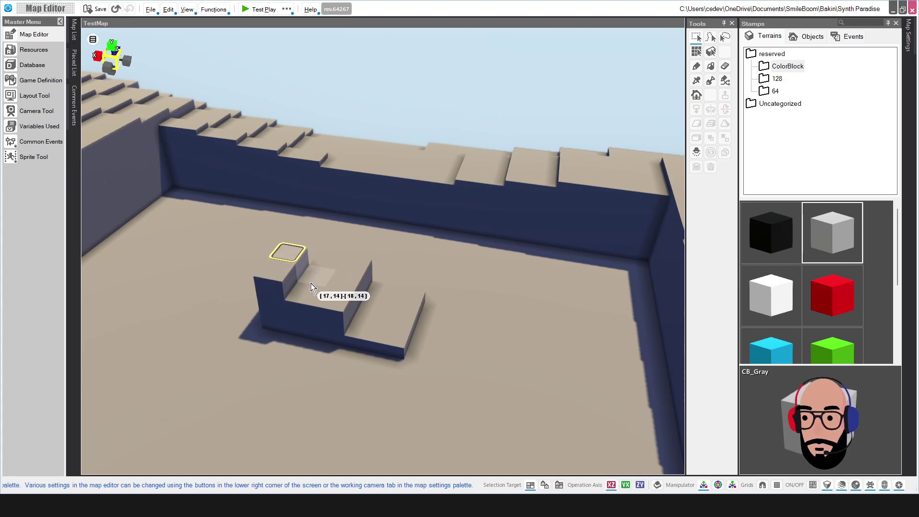
left_click(311, 283)
left_click(710, 65)
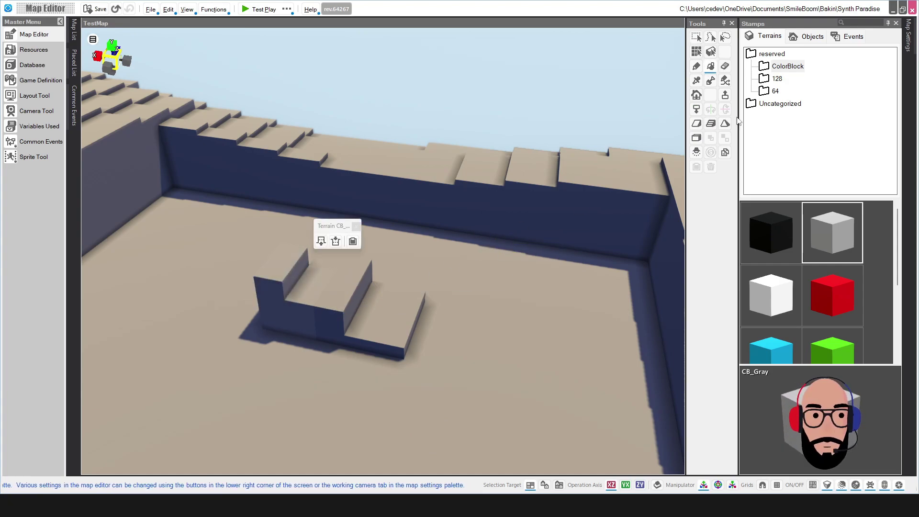
left_click(777, 78)
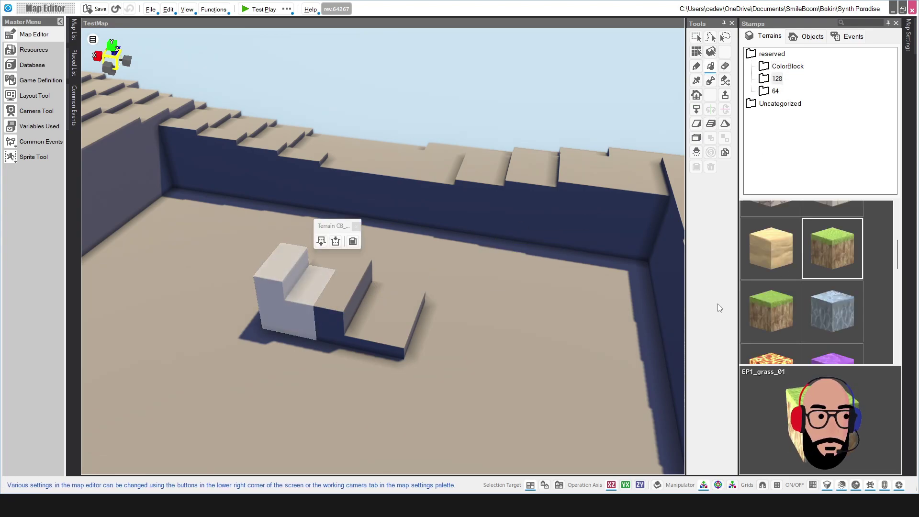
left_click(421, 353)
Select tiles spanning the two highest steps, move the floating options clear, and align the tiles at the lower elevation
middle_click_drag(350, 327, 358, 324)
left_click(695, 37)
left_click(386, 276)
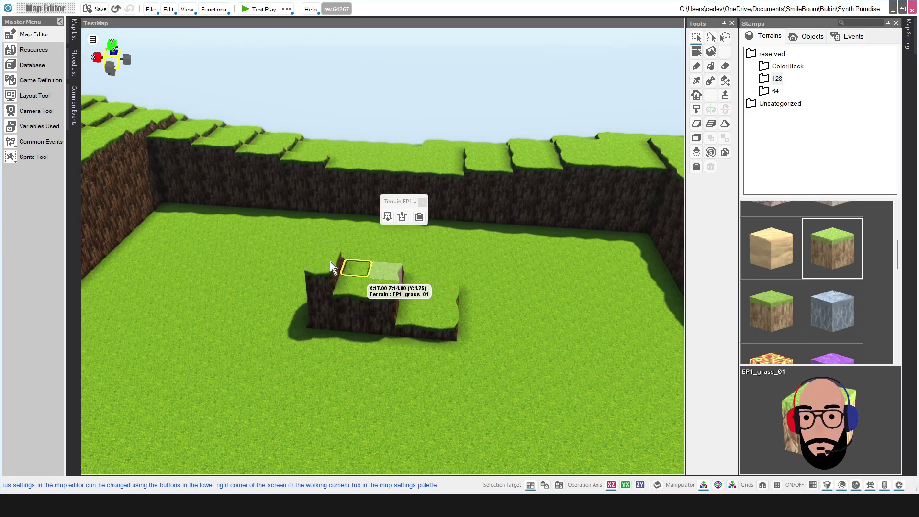
left_click_drag(349, 275, 354, 275)
mouse_move(382, 287)
middle_mouse_down()
mouse_move(390, 278)
mouse_move(370, 273)
mouse_move(376, 270)
middle_mouse_up()
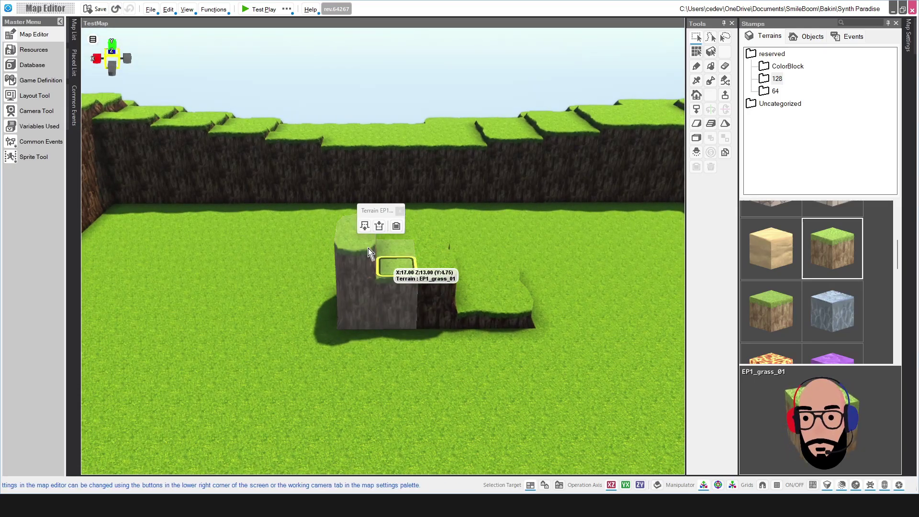
middle_click_drag(440, 234, 435, 253)
left_click_drag(385, 210, 383, 149)
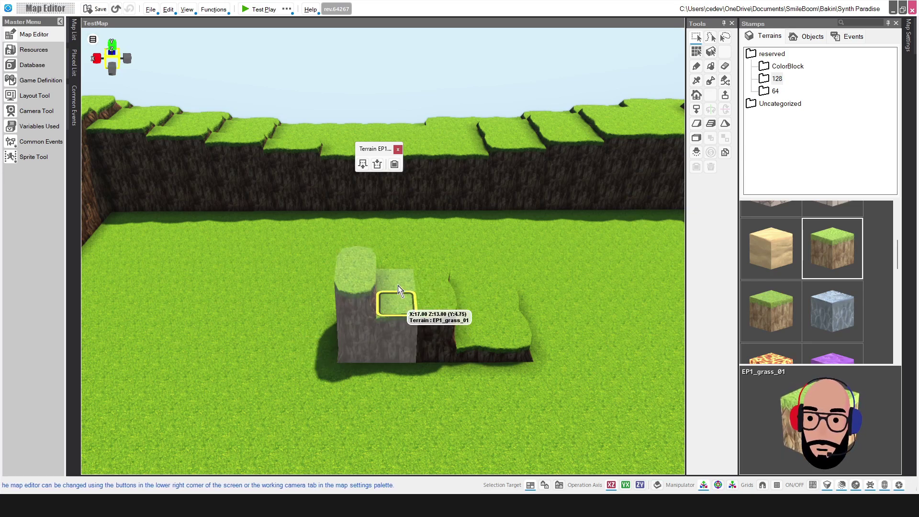
right_click(395, 300)
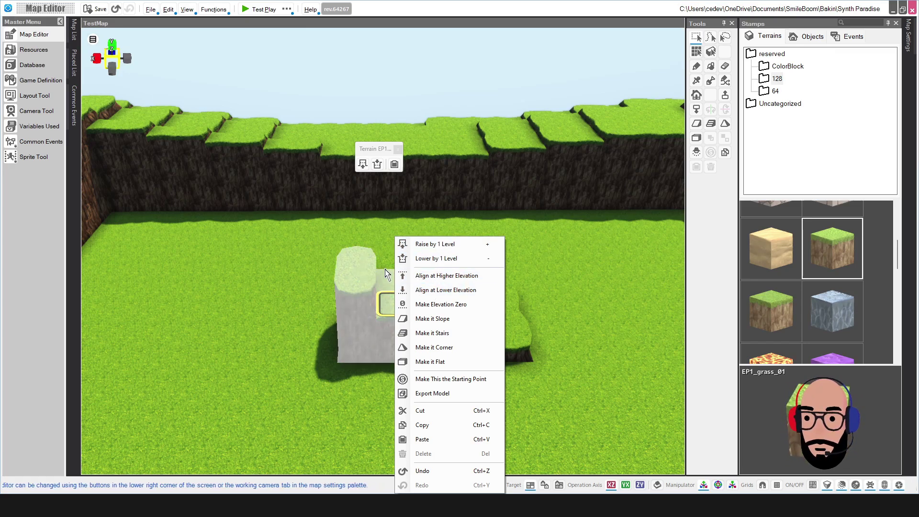
left_click(402, 290)
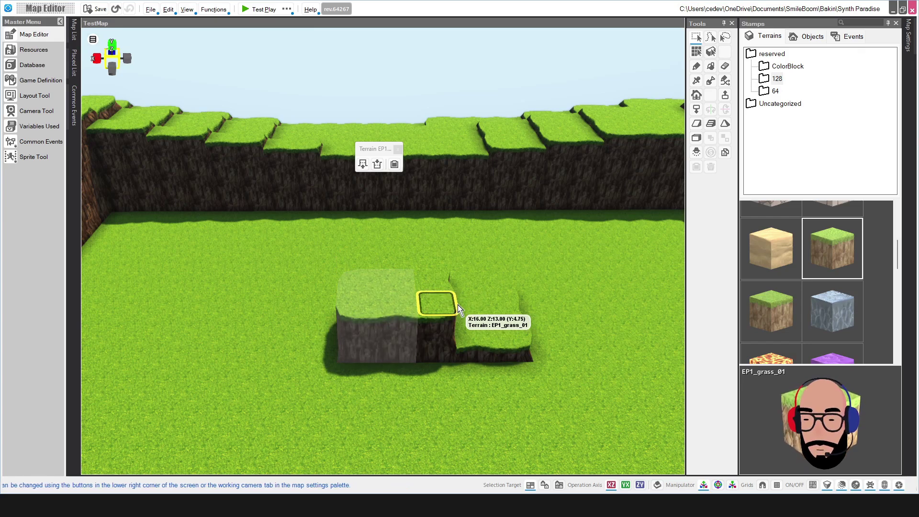
Undo the lower alignment and align the same tiles at the higher elevation
key("ctrl+z")
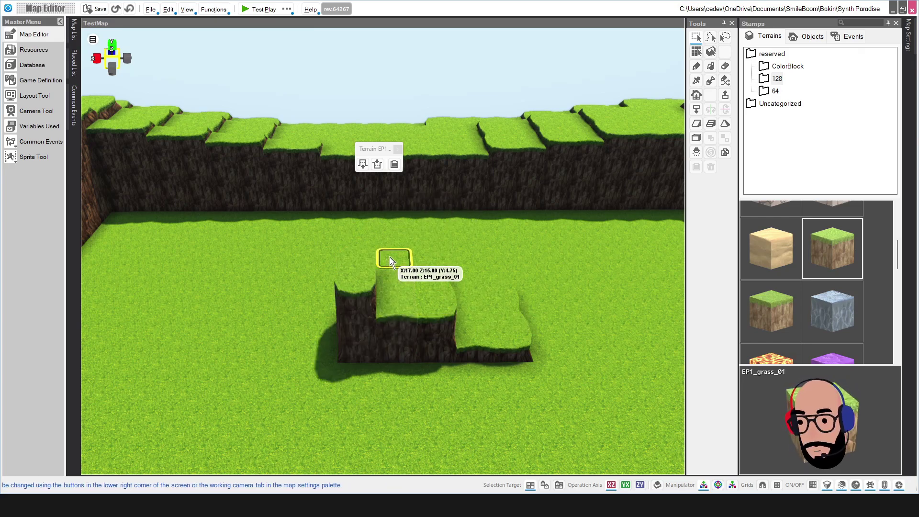
right_click(399, 280)
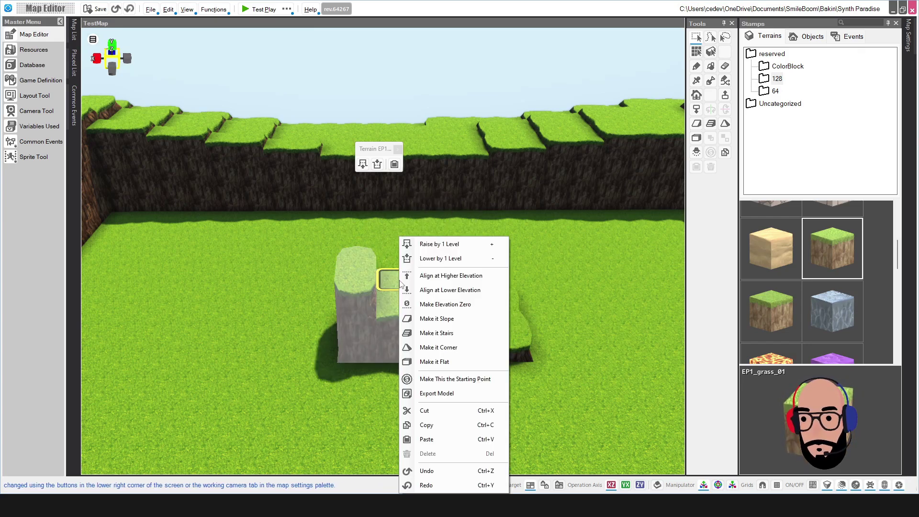
left_click(438, 280)
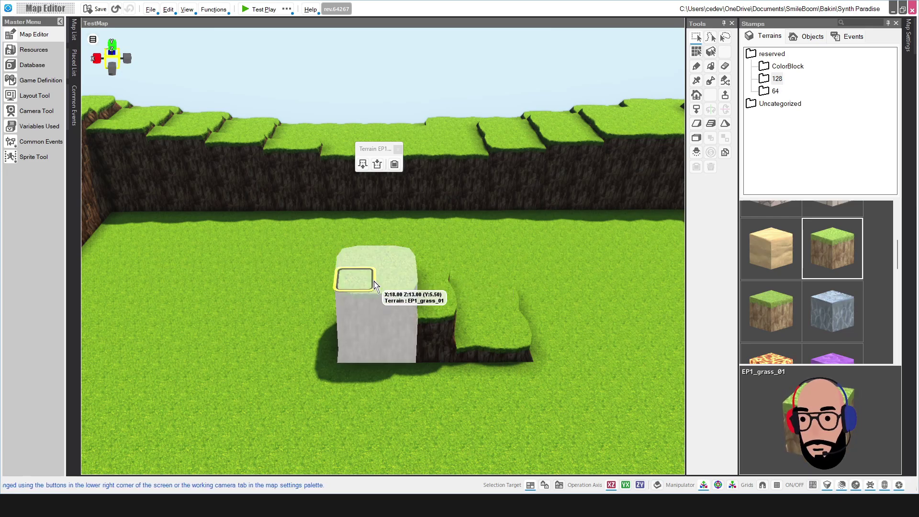
Select the floor tiles together with the adjoining raised column and align them at the lower elevation
scroll(373, 269, "down", 2)
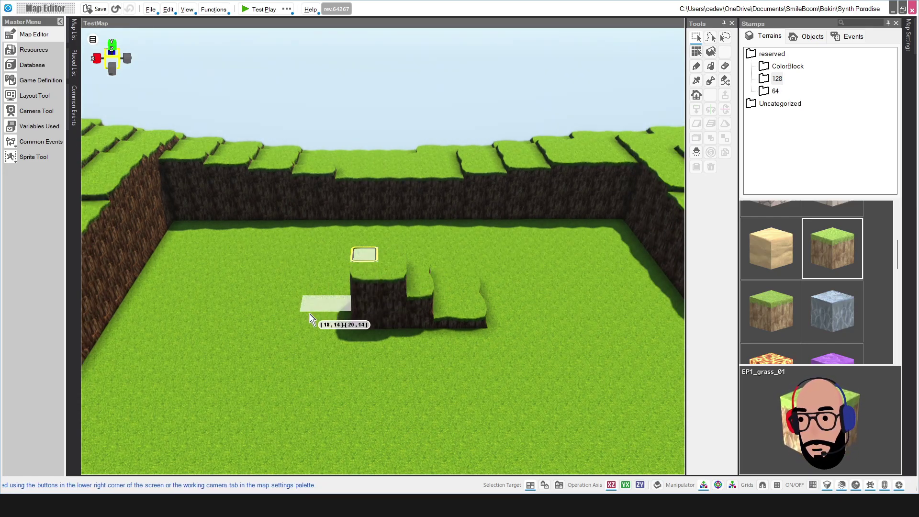
left_click_drag(309, 314, 250, 321)
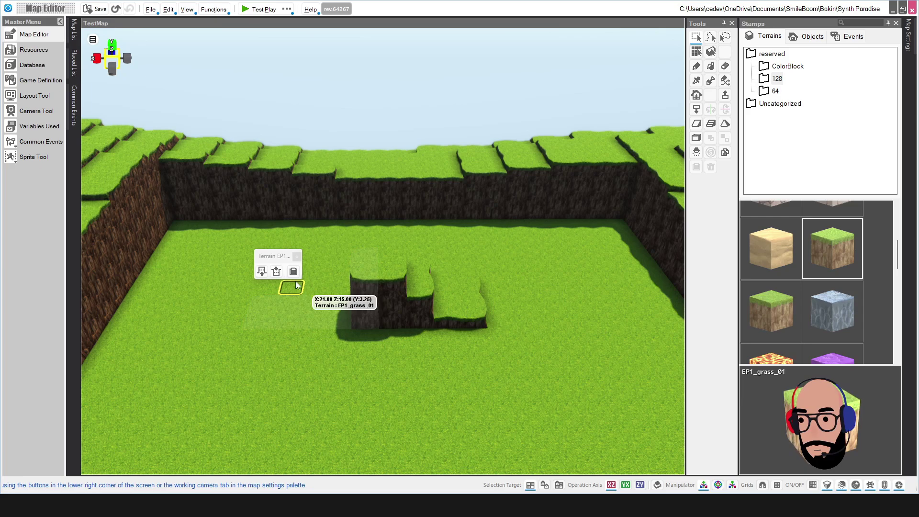
right_click(290, 302)
left_click(330, 290)
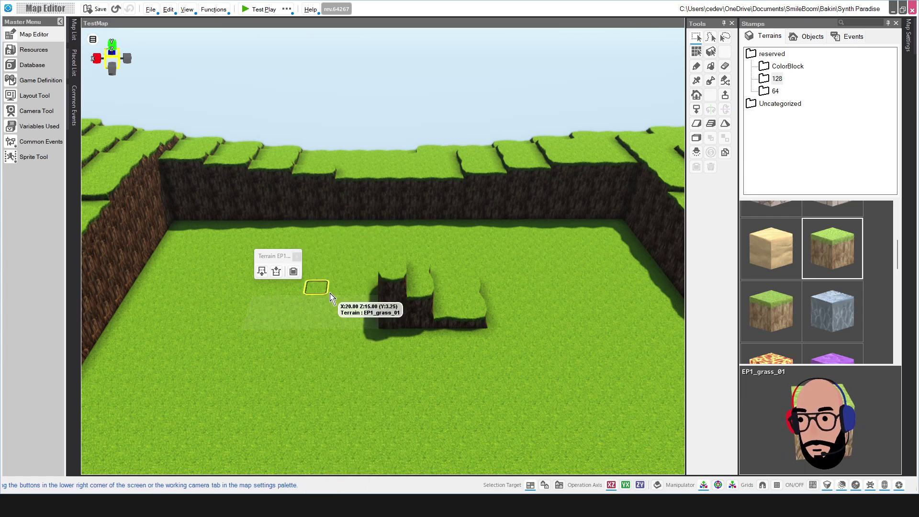
Undo the lower alignment, a stray terrain paste and the earlier edits back to the gray terrain
key("ctrl+z")
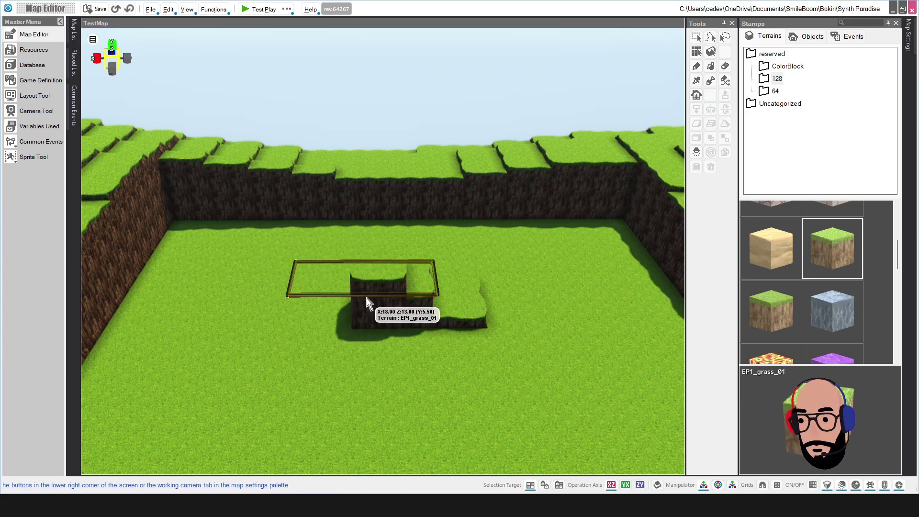
left_click(312, 258)
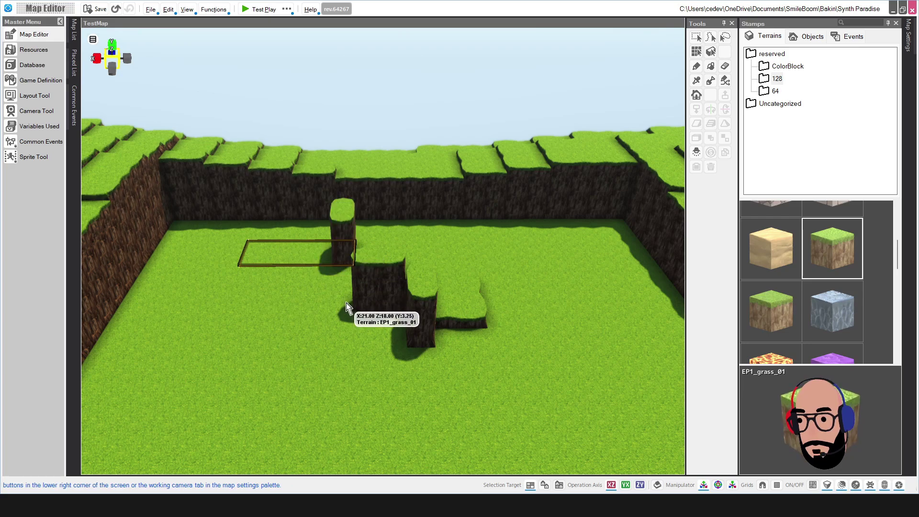
key("ctrl+z")
key("ctrl+z")
key("ctrl+z")
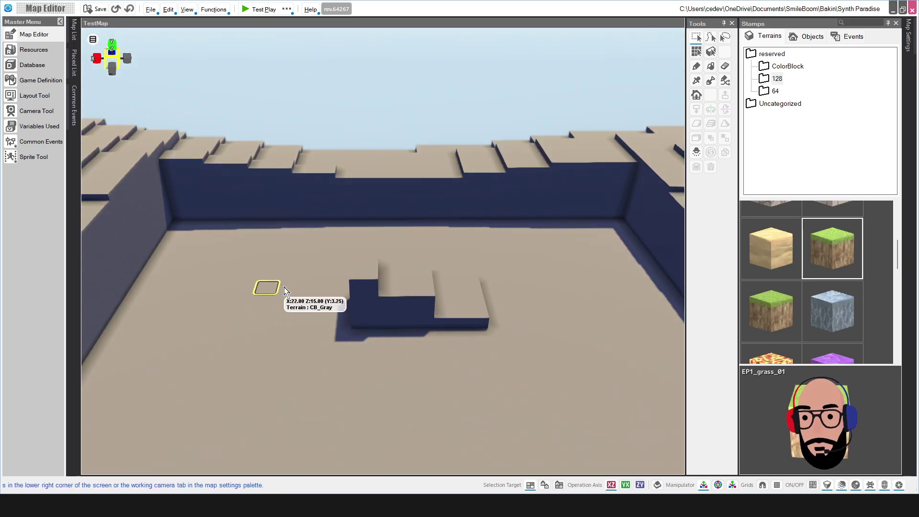
Select a block of floor tiles around the column and refill the terrain with EP1_grass_01
left_click_drag(366, 329, 366, 330)
left_click(711, 66)
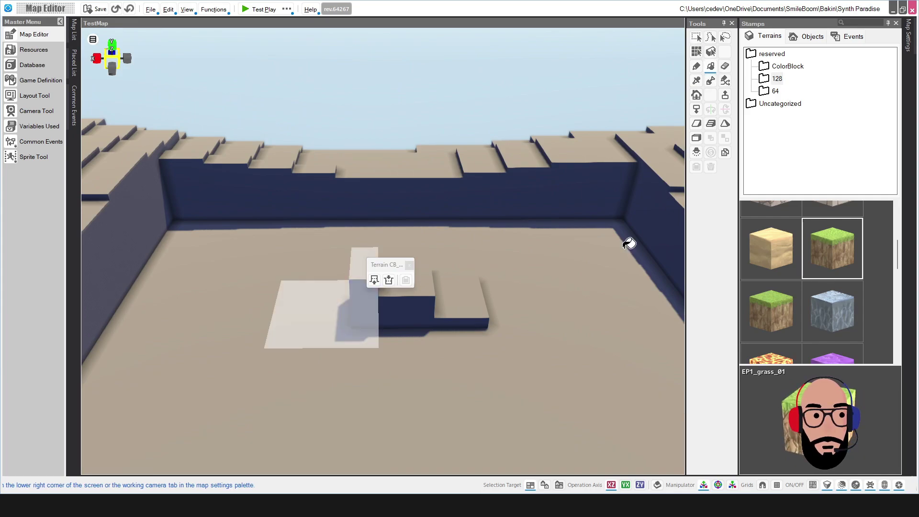
left_click(379, 306)
left_click(391, 290)
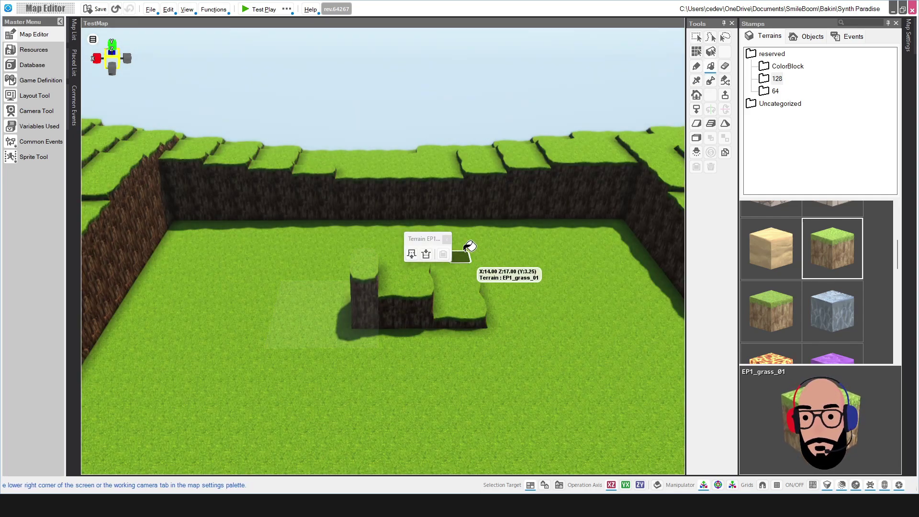
Select the floor tiles beside the tallest step along with that step and align them at the higher elevation
left_click(697, 37)
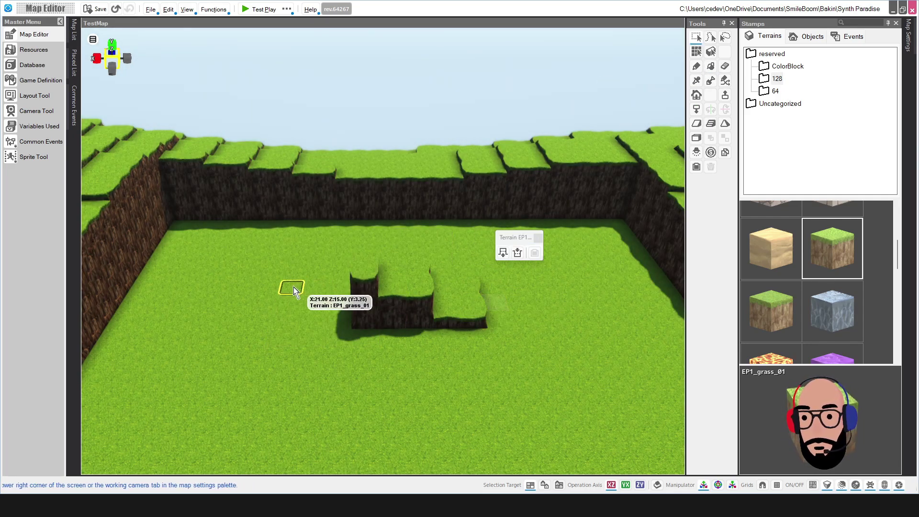
left_click_drag(293, 289, 367, 321)
right_click(340, 317)
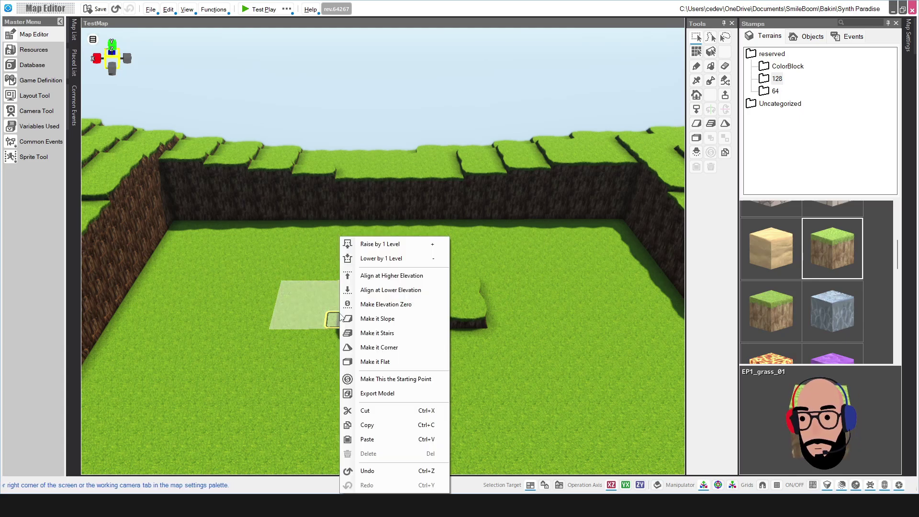
left_click(380, 277)
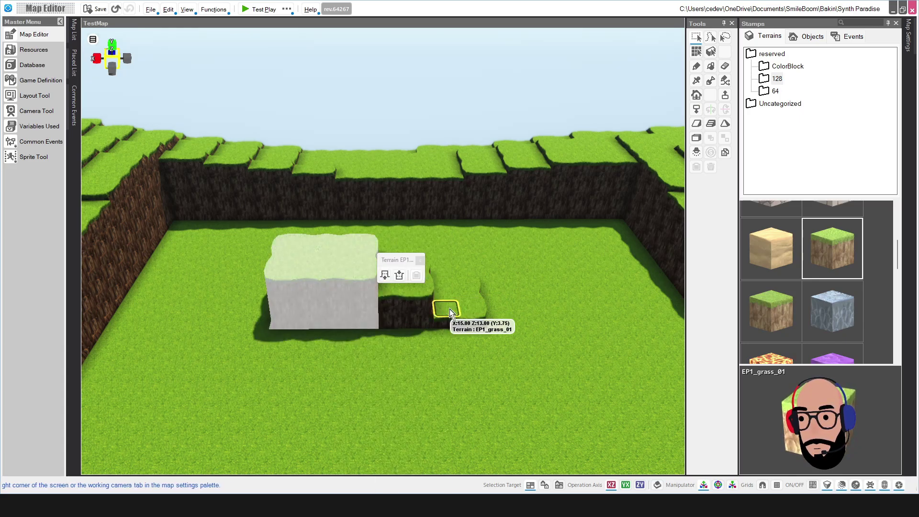
Select a wide strip from the sunken floor across the stepped outer border and lower it by one level
middle_click_drag(434, 314, 354, 265)
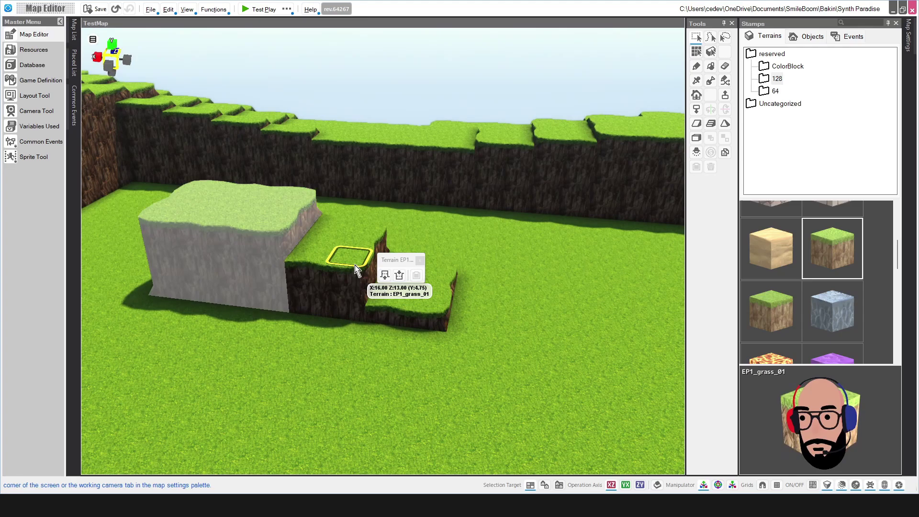
middle_click_drag(347, 201, 484, 259)
scroll(479, 258, "down", 8)
mouse_move(367, 311)
middle_mouse_down()
mouse_move(397, 313)
mouse_move(373, 315)
middle_mouse_up()
left_click_drag(356, 299, 104, 292)
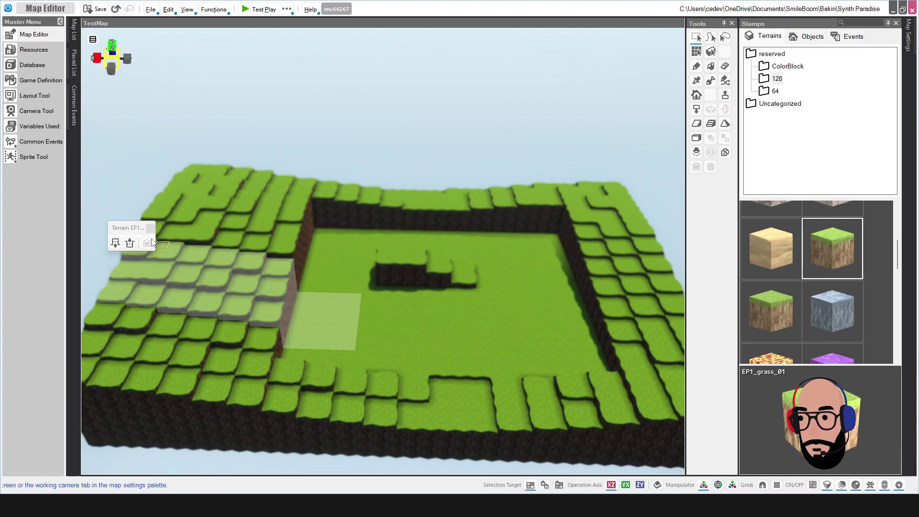
left_click(134, 243)
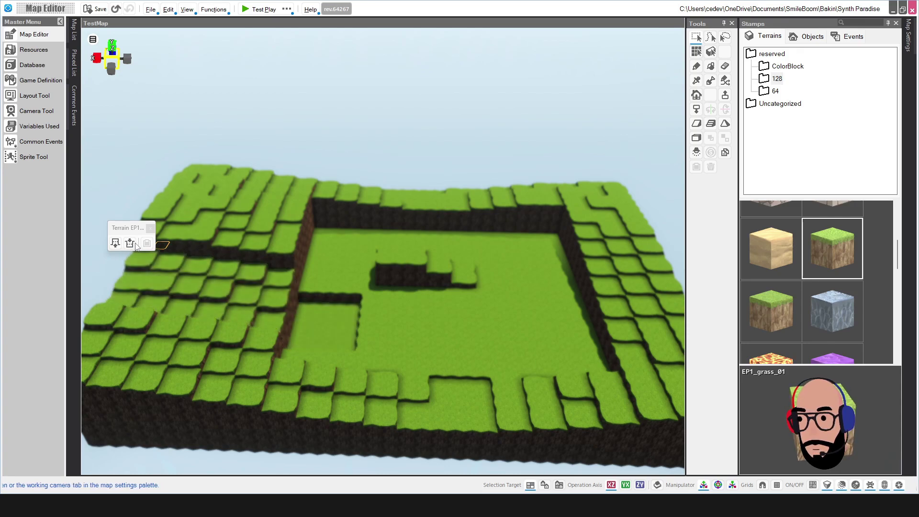
Undo the lowering of the wide strip across the stepped outer border and align that strip at the lower elevation
key("ctrl+z")
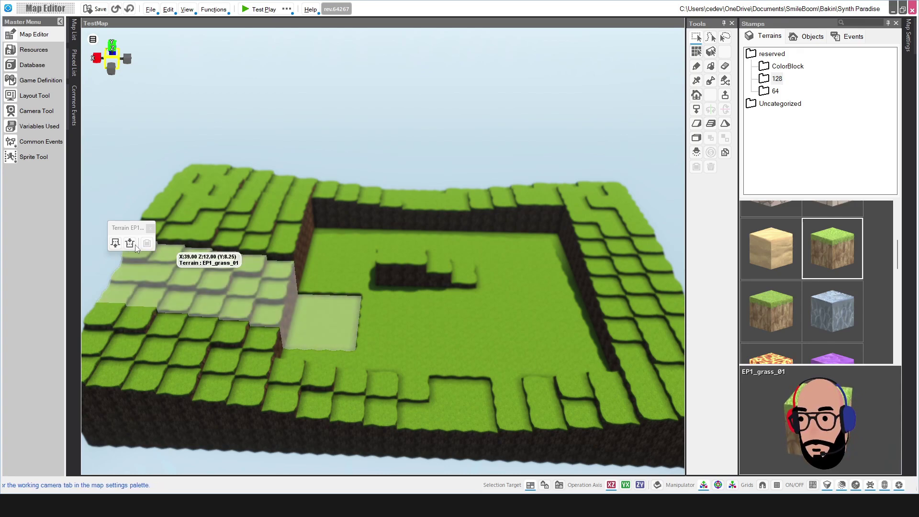
right_click(238, 238)
left_click(254, 289)
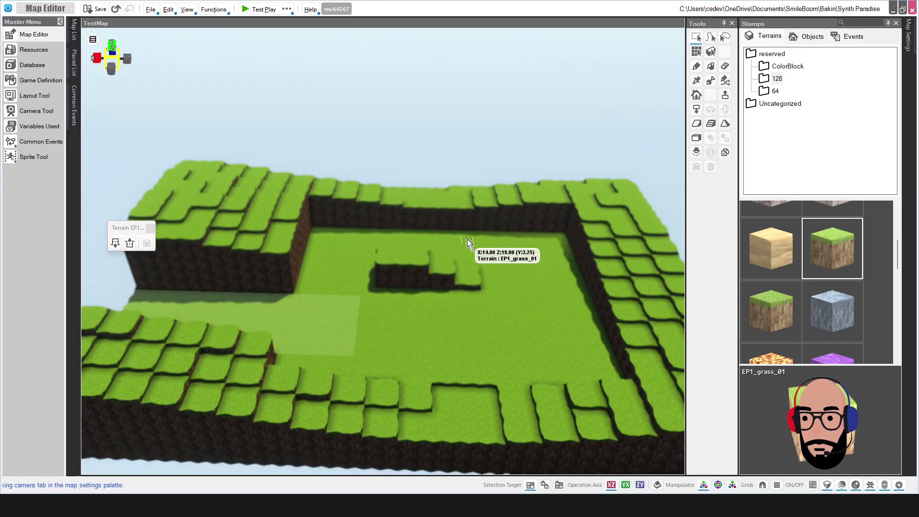
Select a block spanning the far border wall and the adjoining sunken floor and align it at the lower elevation
left_click_drag(467, 240, 418, 188)
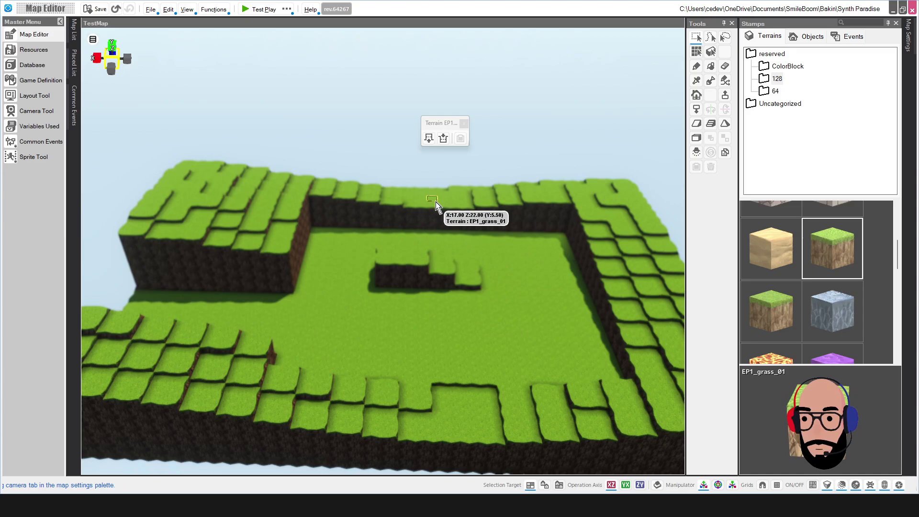
right_click(435, 202)
left_click(482, 240)
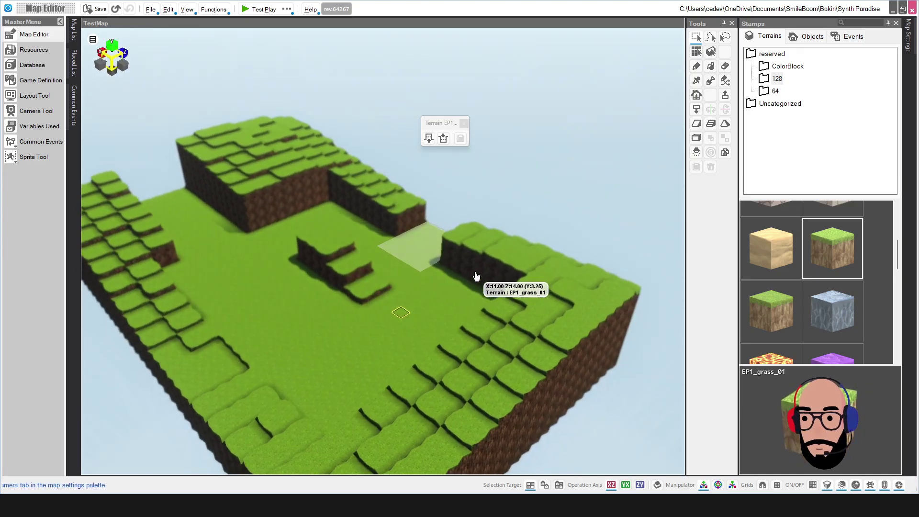
scroll(511, 278, "down", 3)
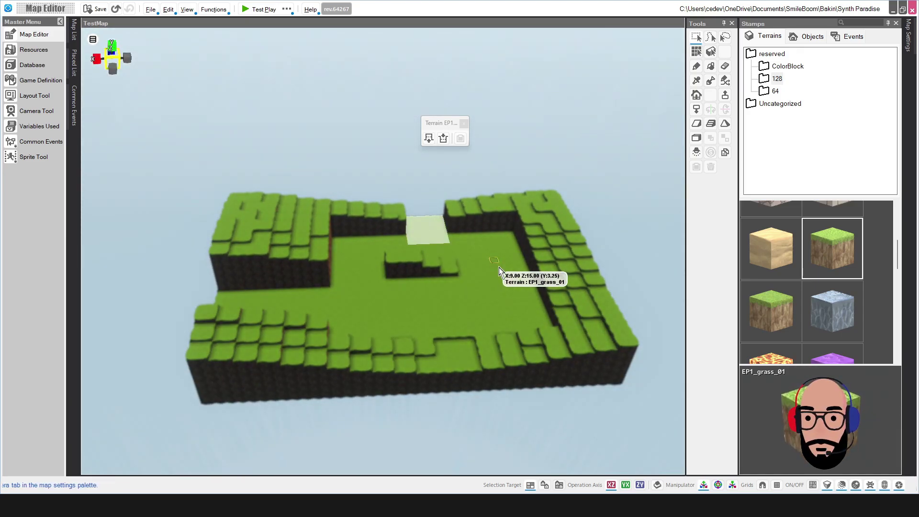
Select a section of the side border opposite the first opening, including adjoining floor tiles, and align it at the lower elevation
mouse_move(587, 285)
left_mouse_down()
mouse_move(616, 282)
mouse_move(627, 309)
left_mouse_up()
right_click(575, 264)
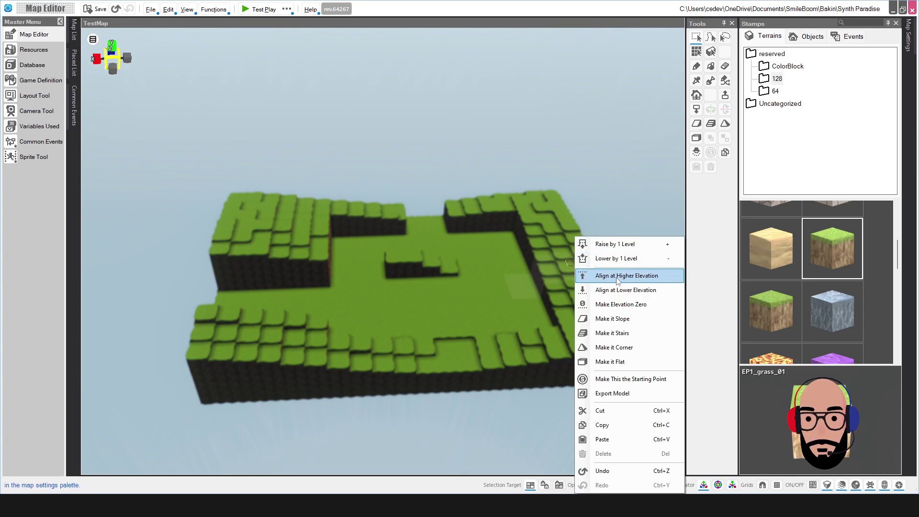
left_click(625, 289)
Examine the three-step platform in the middle of the floor up close, moving the floating terrain toolbar out of the way
scroll(498, 278, "up", 5)
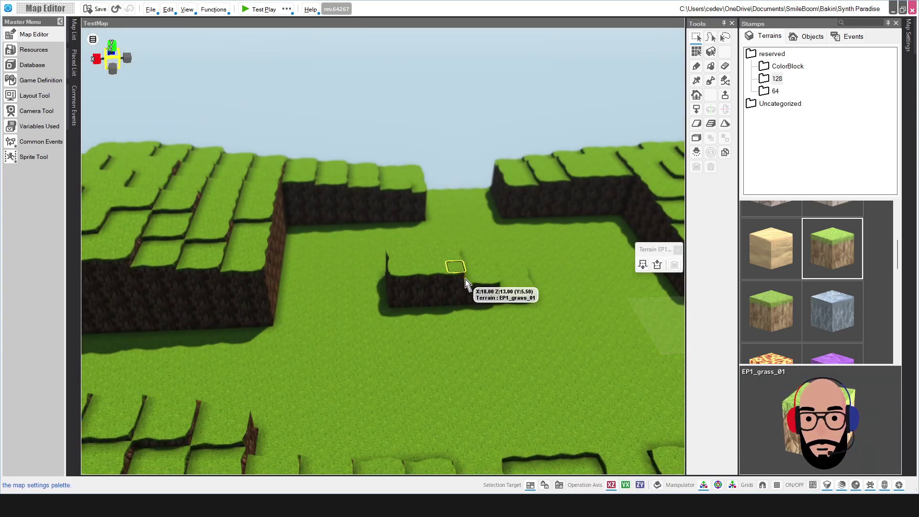
right_click_drag(475, 267, 426, 265)
right_click_drag(480, 272, 330, 258)
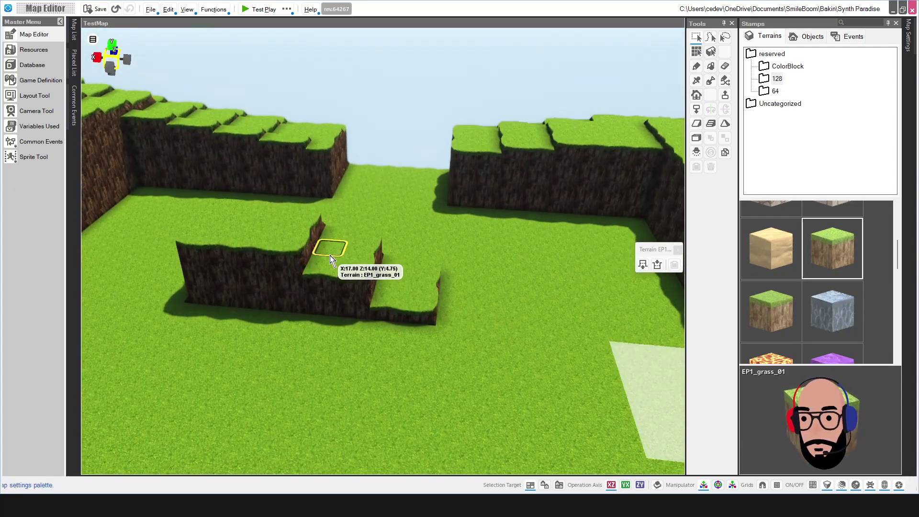
left_click_drag(656, 248, 640, 53)
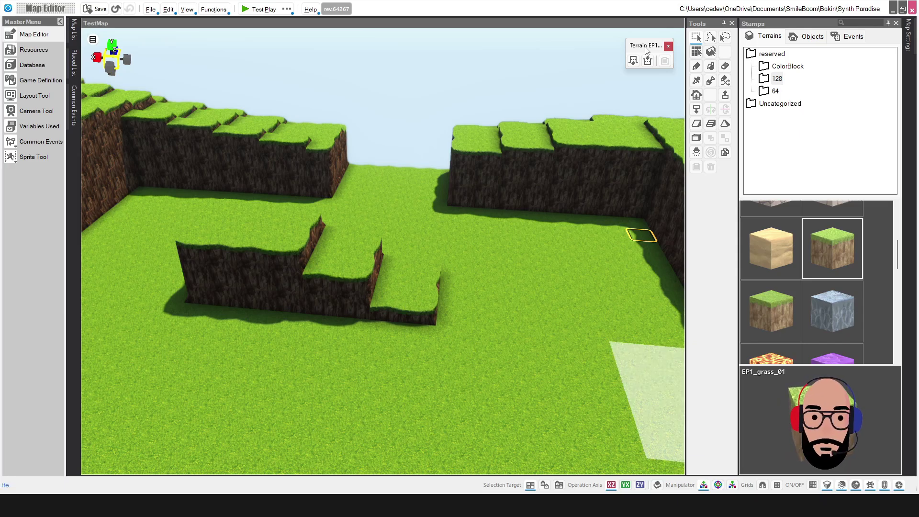
scroll(346, 237, "down", 3)
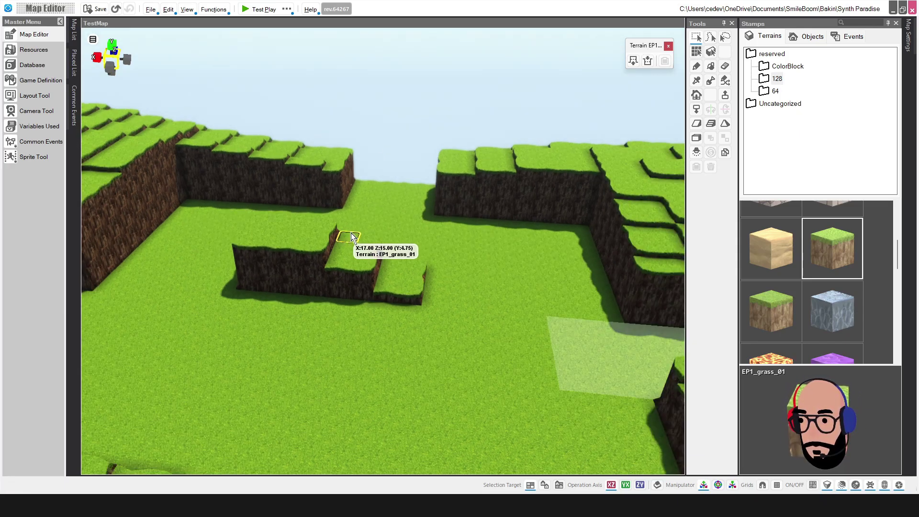
middle_click_drag(391, 218, 371, 223)
scroll(301, 227, "down", 3)
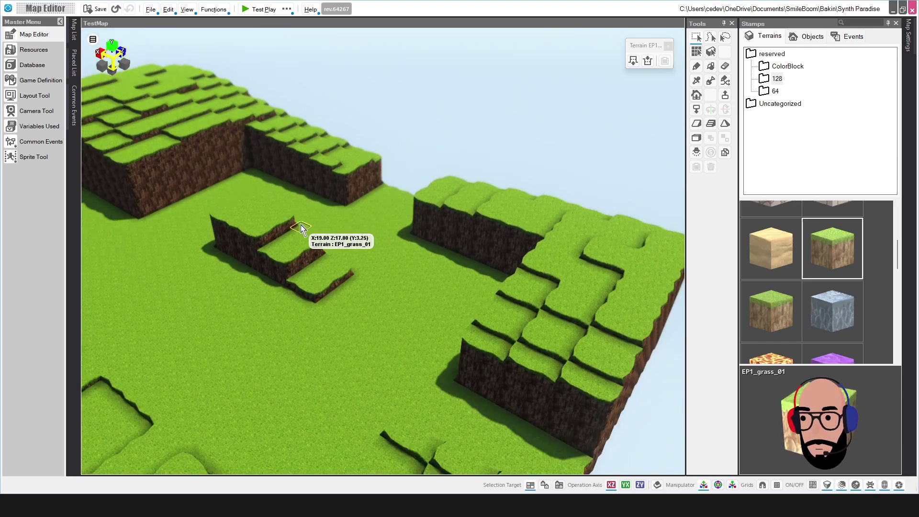
middle_click_drag(288, 243, 325, 254)
scroll(400, 257, "up", 5)
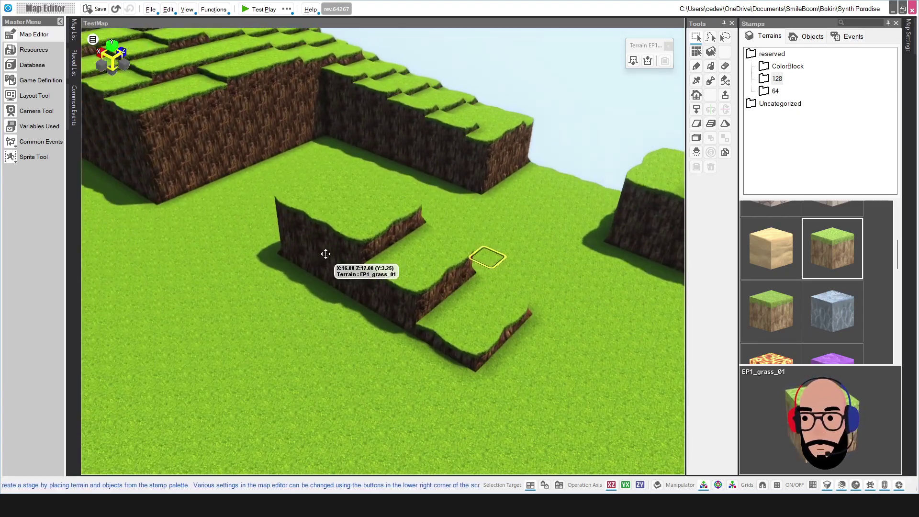
middle_click_drag(410, 258, 414, 246)
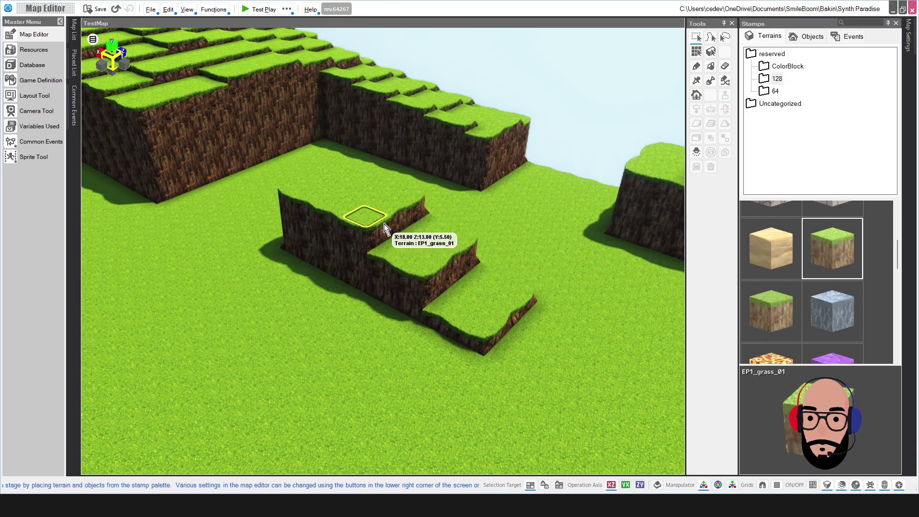
Convert the edge row of the tallest step into stairs descending toward the middle step, with Influential Elevation 4
left_click(383, 223)
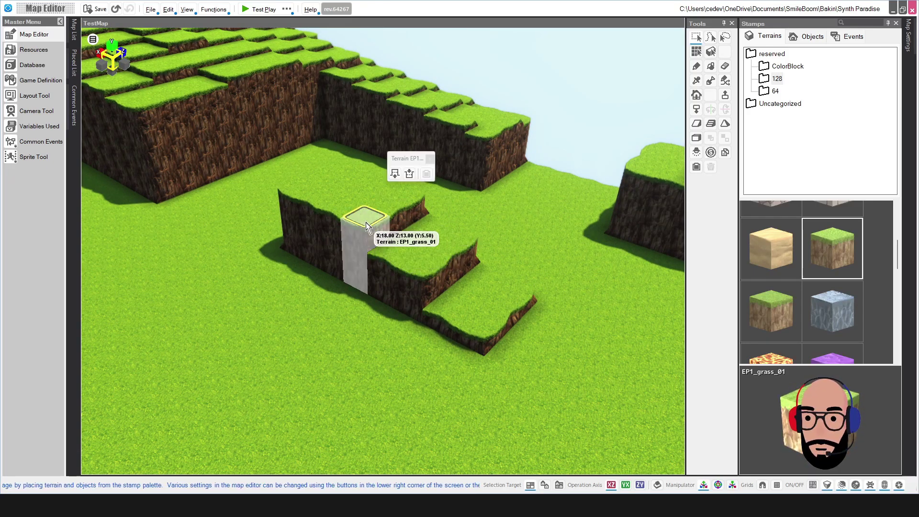
key("Delete")
left_click(377, 216)
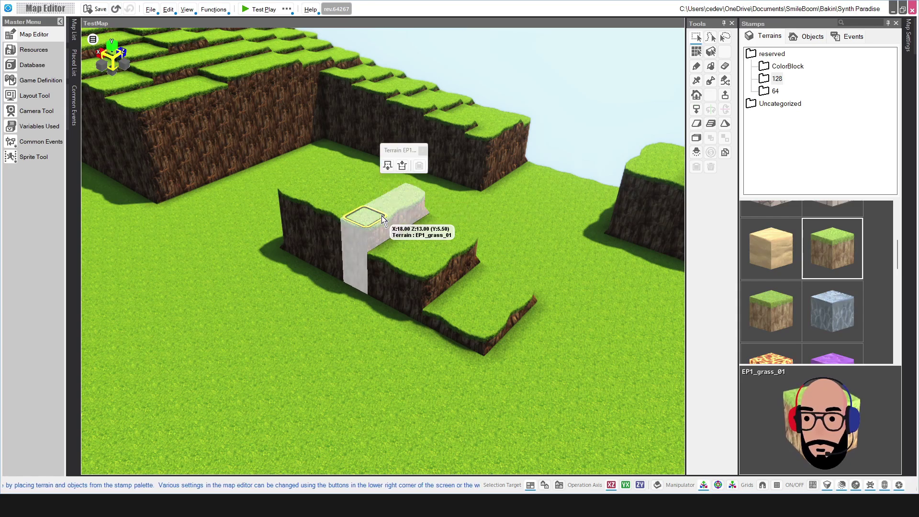
right_click(382, 215)
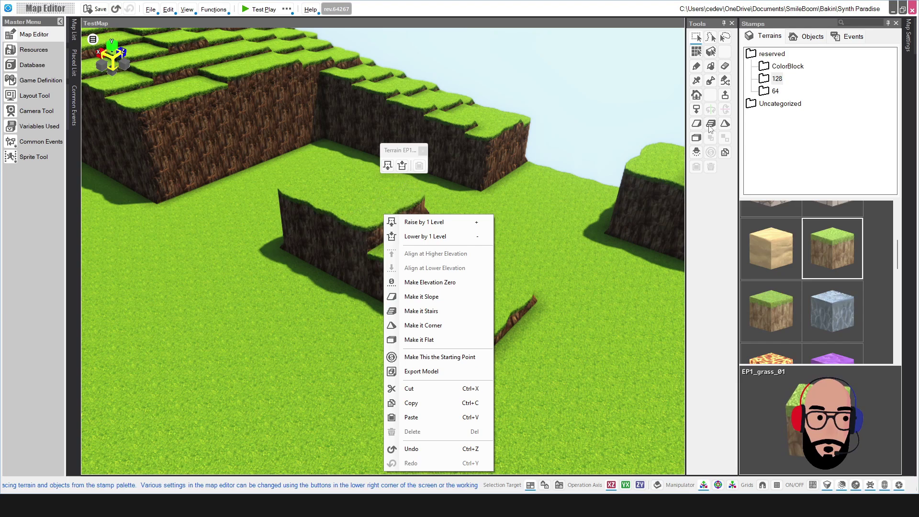
left_click(711, 124)
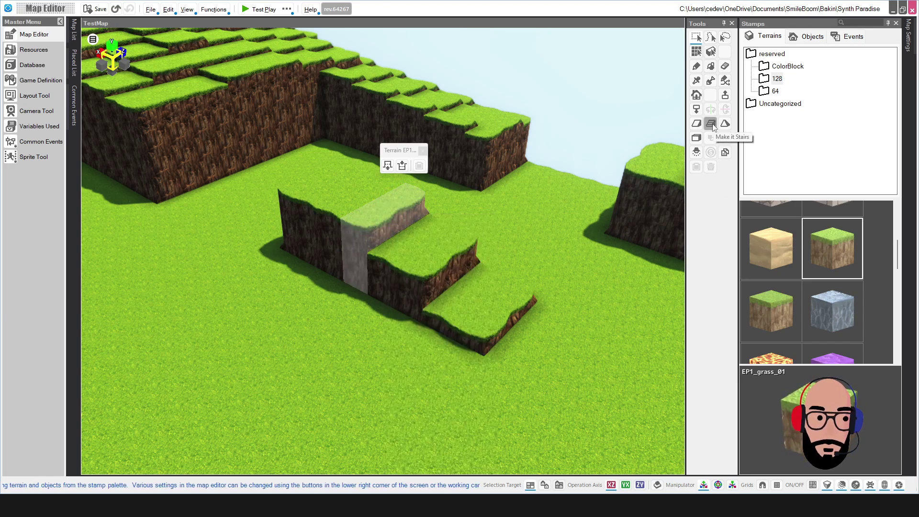
left_click(711, 123)
left_click_drag(488, 203, 583, 74)
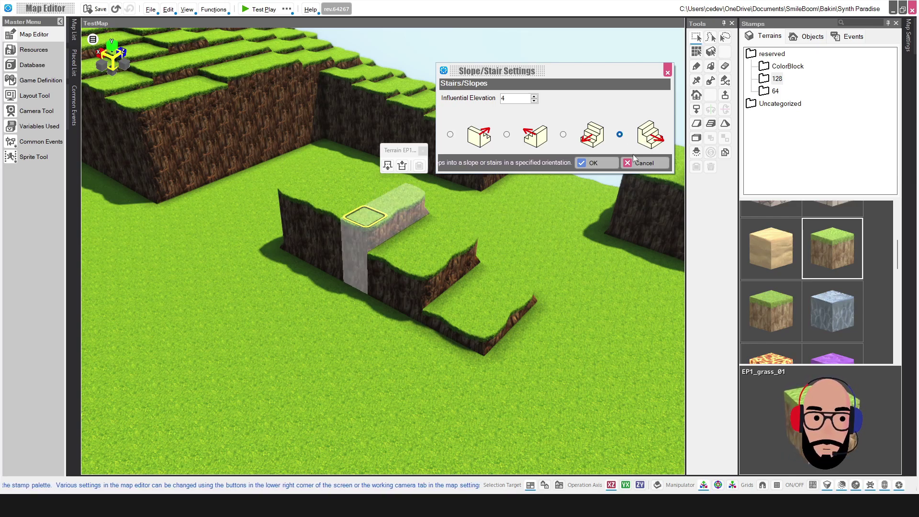
left_click(651, 139)
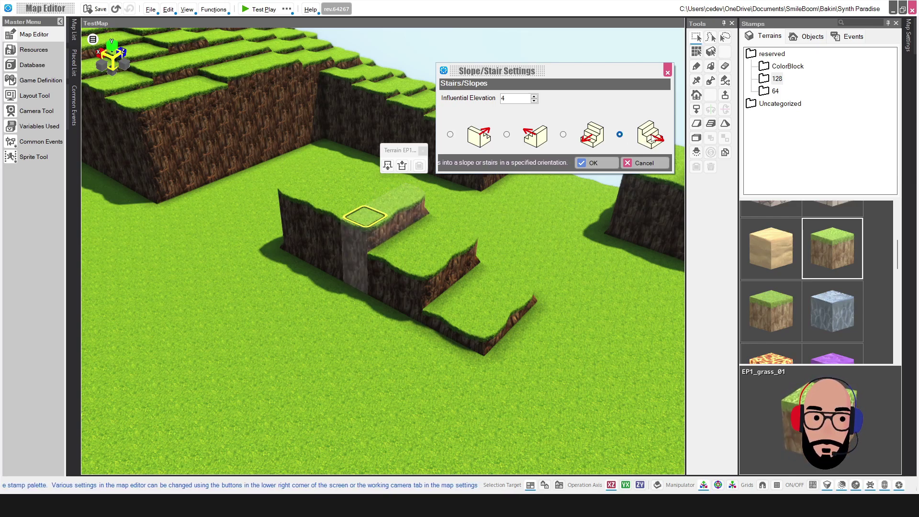
left_click(586, 163)
scroll(498, 227, "up", 5)
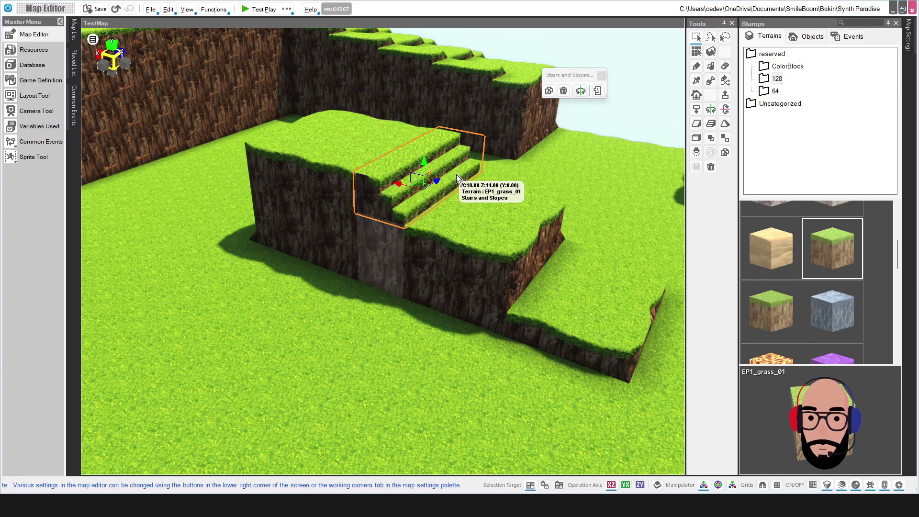
Remove the stairs, try converting the same edge row with Influential Elevation 2, and undo that conversion
key("Delete")
left_click(725, 80)
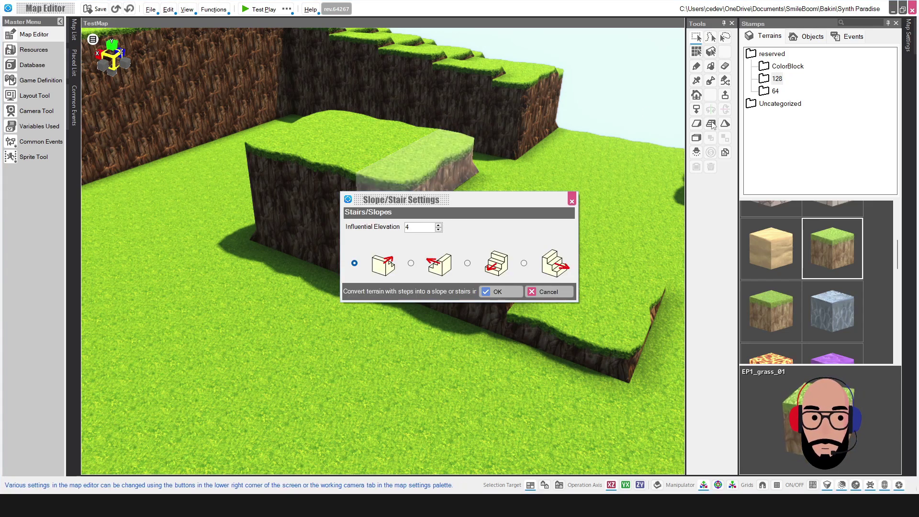
left_click(438, 230)
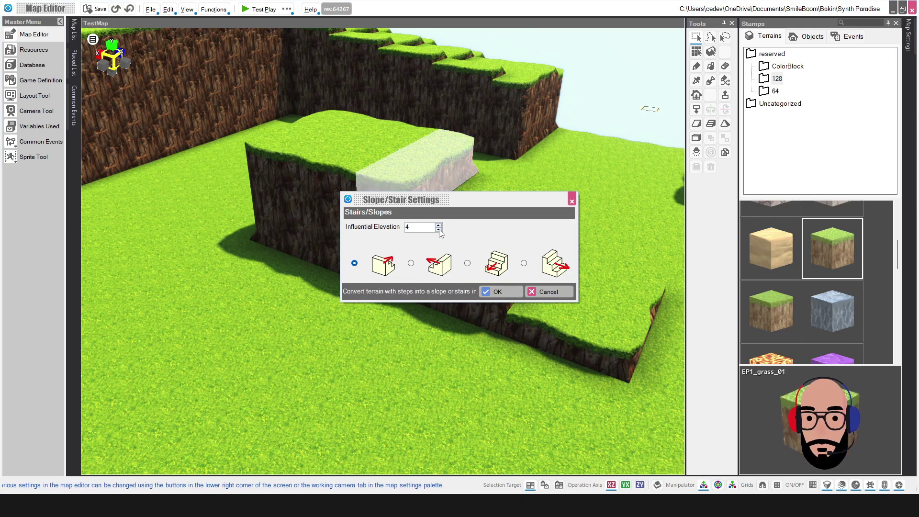
left_click(438, 230)
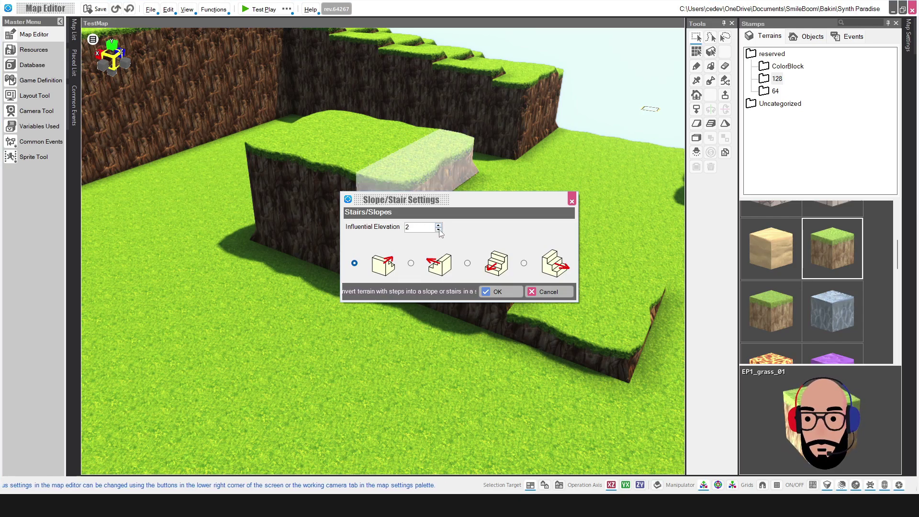
left_click(497, 291)
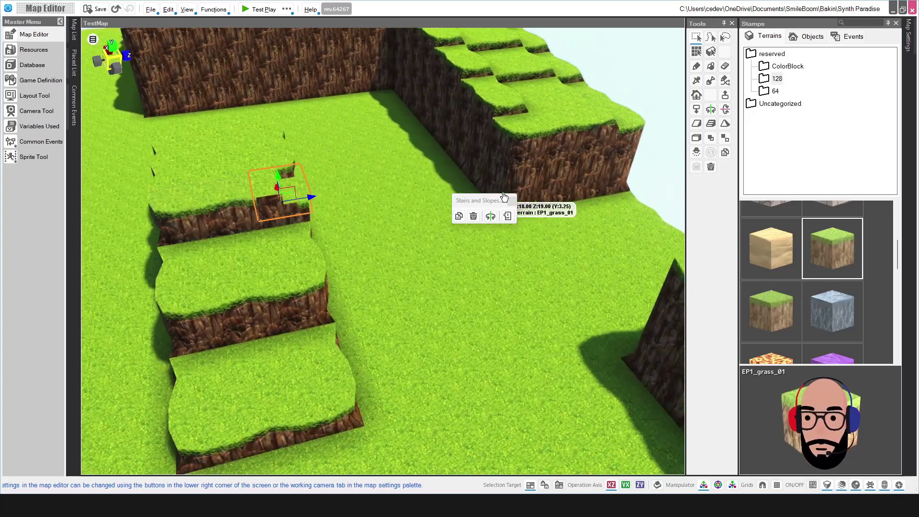
key("ctrl+z")
Reselect the edge row of the tallest step and convert it into stairs descending toward the middle step
right_click_drag(335, 234, 393, 248)
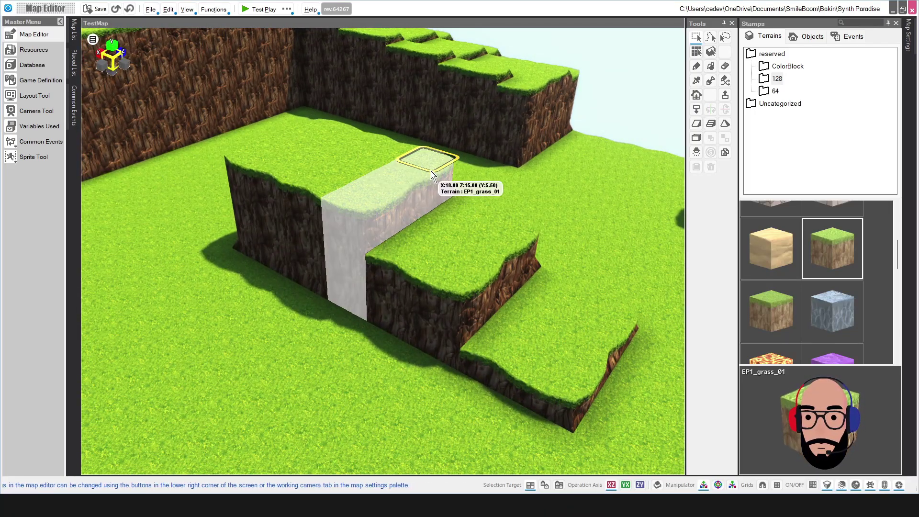
left_click_drag(406, 179, 384, 213)
right_click(397, 198)
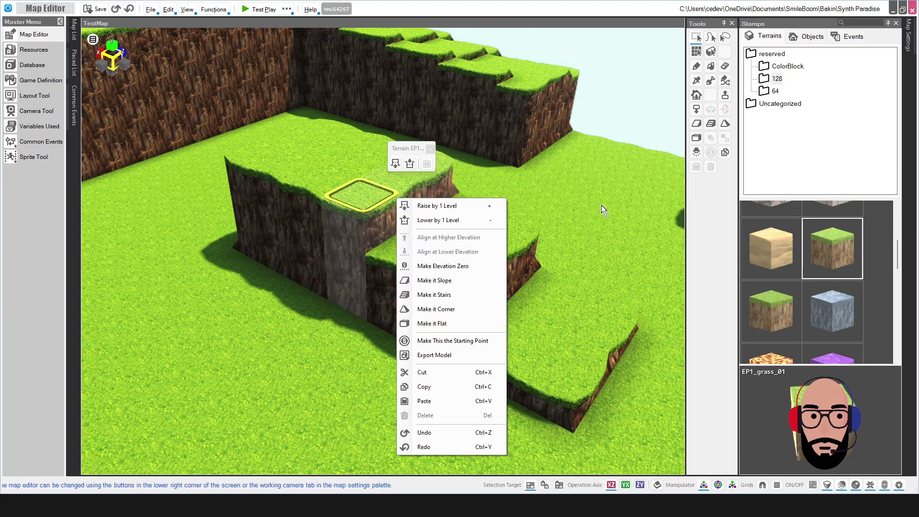
left_click(441, 295)
left_click_drag(525, 205, 652, 151)
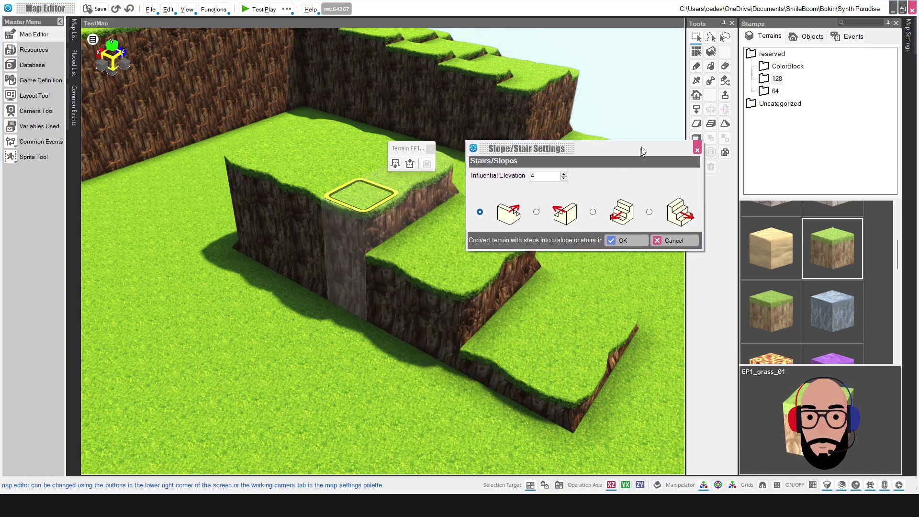
left_click(650, 210)
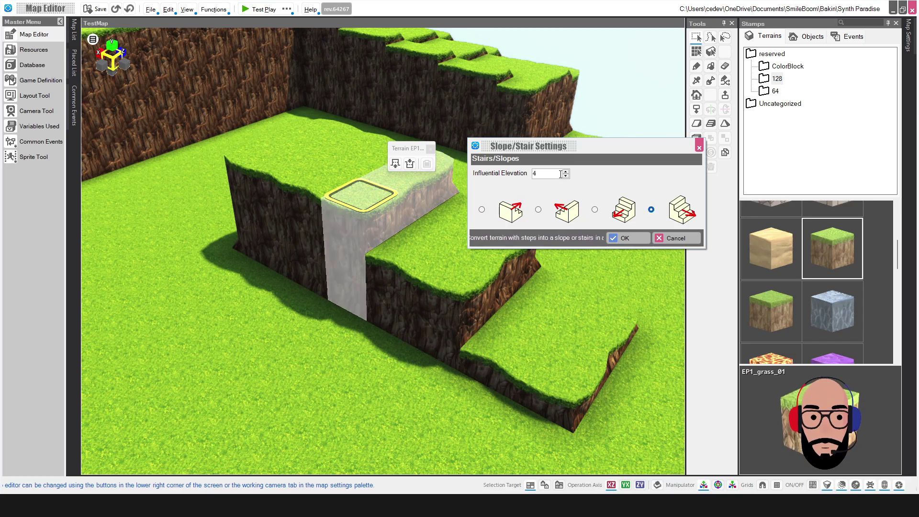
left_click(624, 238)
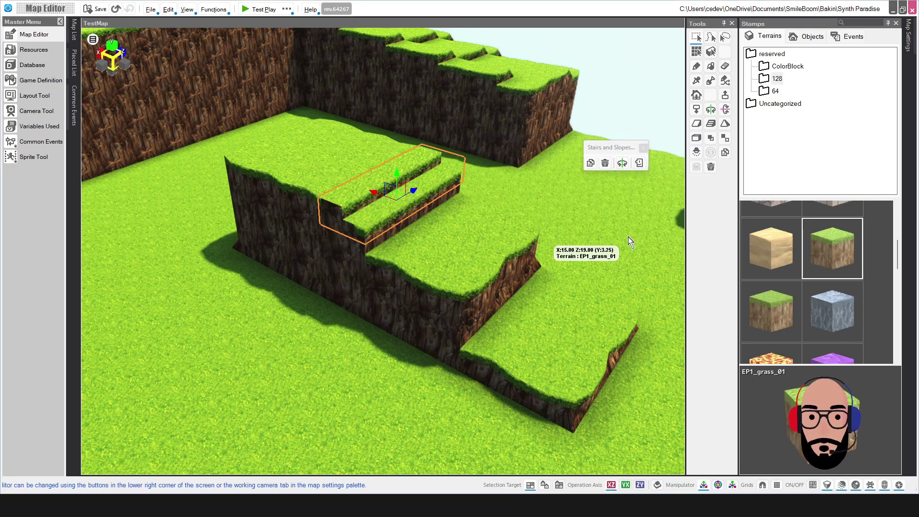
Inspect the new stairs on the tallest step from other angles and undo them
right_click_drag(517, 215, 546, 156)
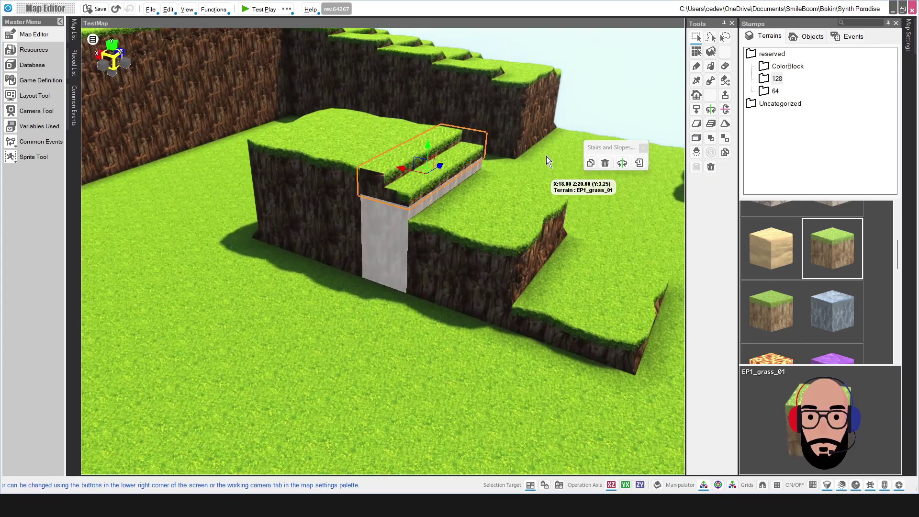
left_click(562, 107)
right_click_drag(470, 173, 492, 191)
scroll(437, 237, "down", 3)
scroll(450, 235, "up", 3)
key("ctrl+z")
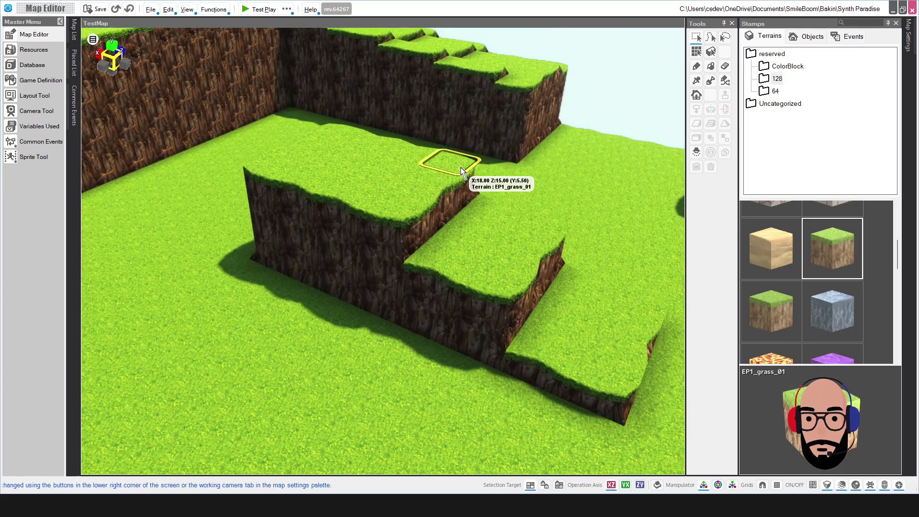
Select the tallest step's edge row again and make it stairs leading down to the middle step with Influential Elevation 4
left_click_drag(459, 169, 426, 217)
right_click(433, 204)
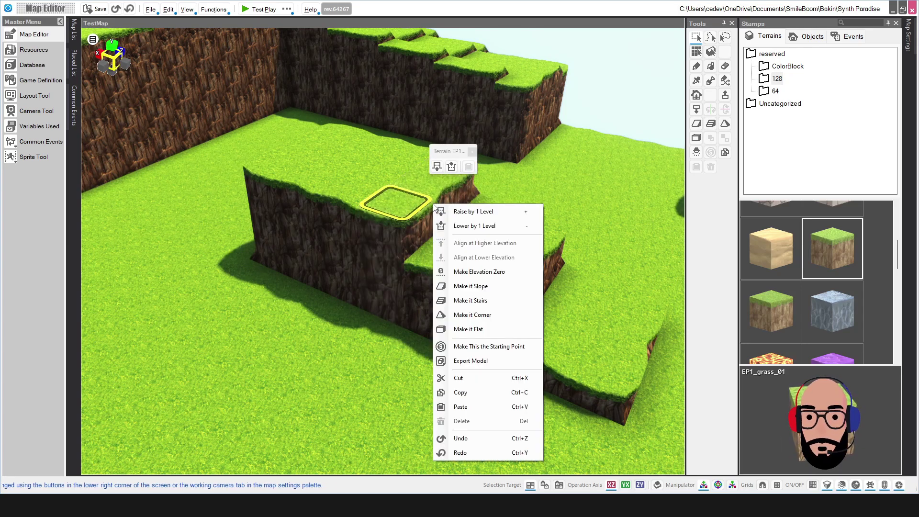
left_click(478, 301)
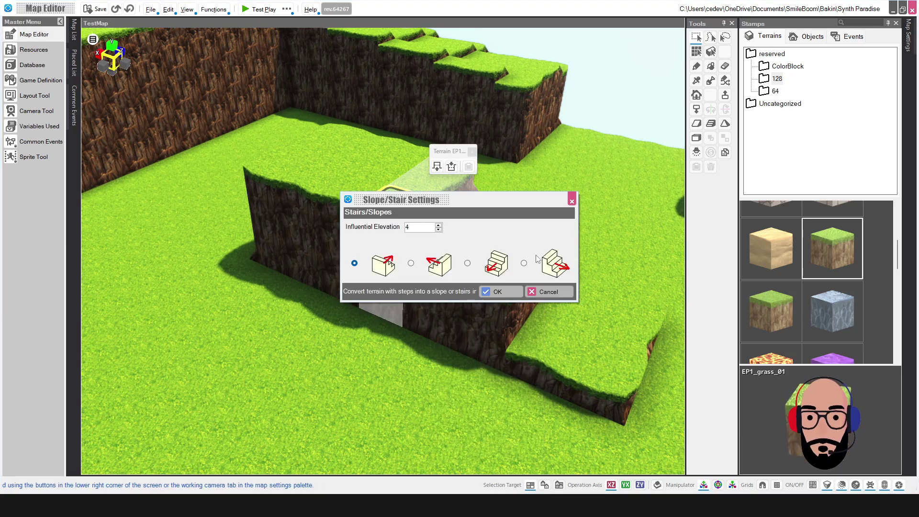
left_click(497, 292)
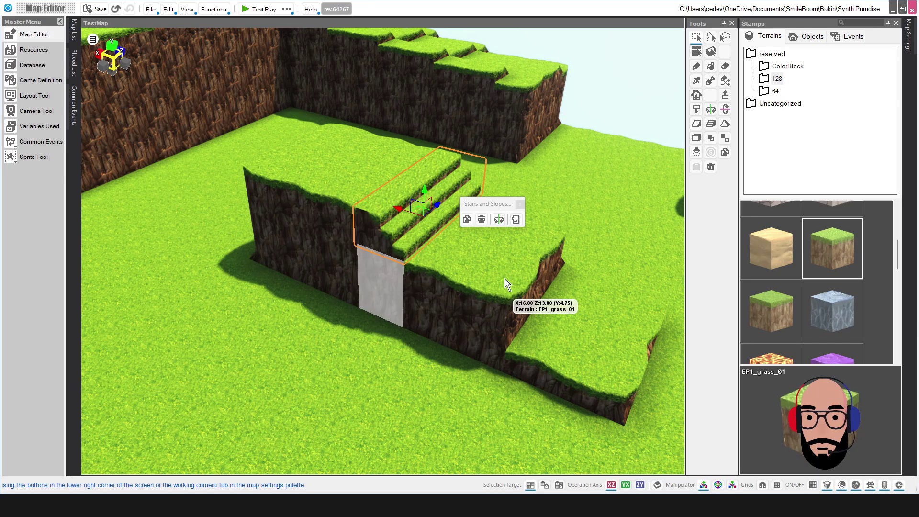
left_click_drag(508, 204, 656, 48)
scroll(363, 187, "down", 3)
right_click_drag(412, 185, 430, 192)
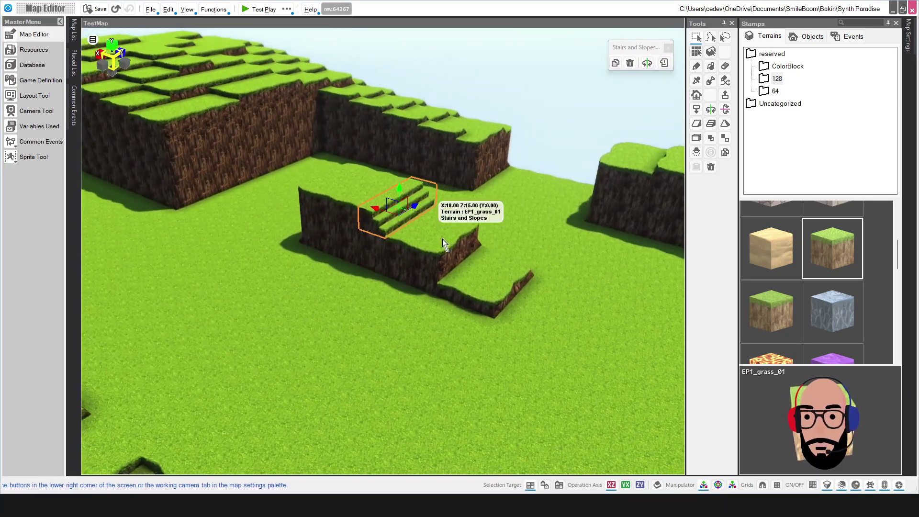
Select the middle step's edge row and make it a slope descending to the lowest step with Influential Elevation 4
scroll(445, 240, "up", 3)
left_click_drag(501, 210, 475, 249)
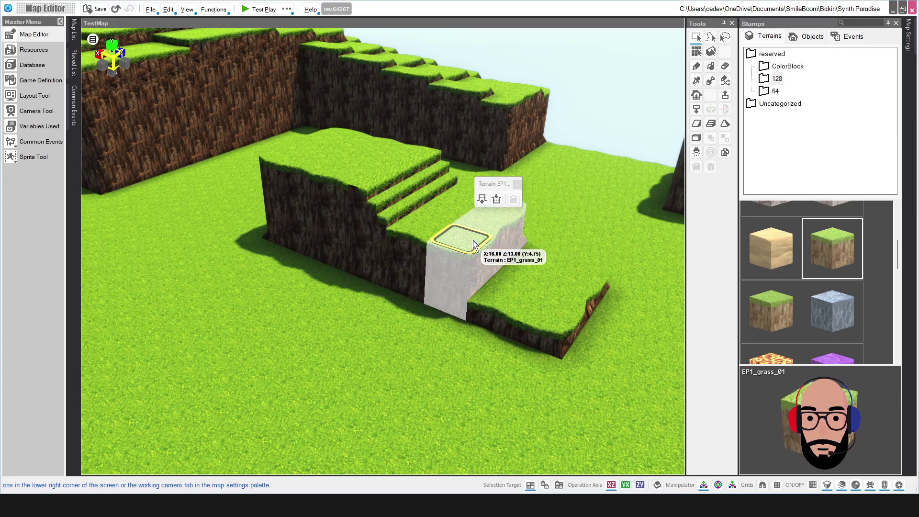
right_click(480, 234)
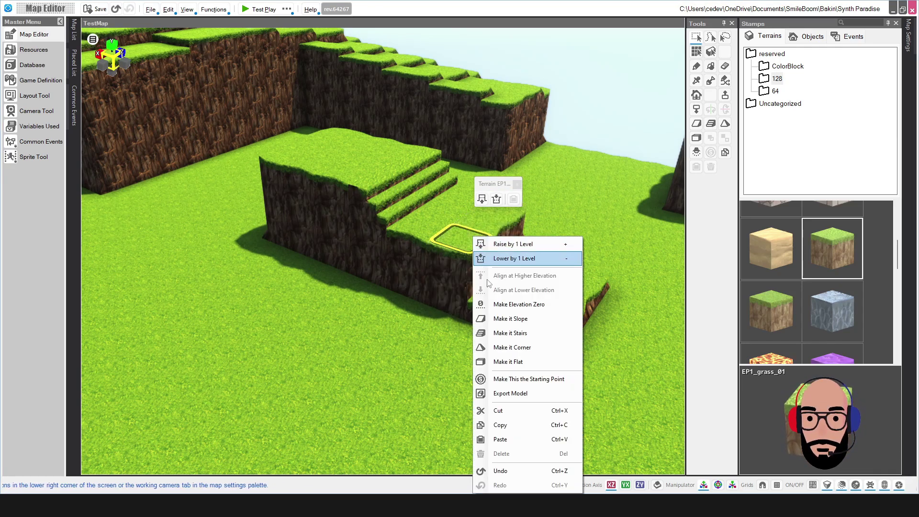
left_click(506, 319)
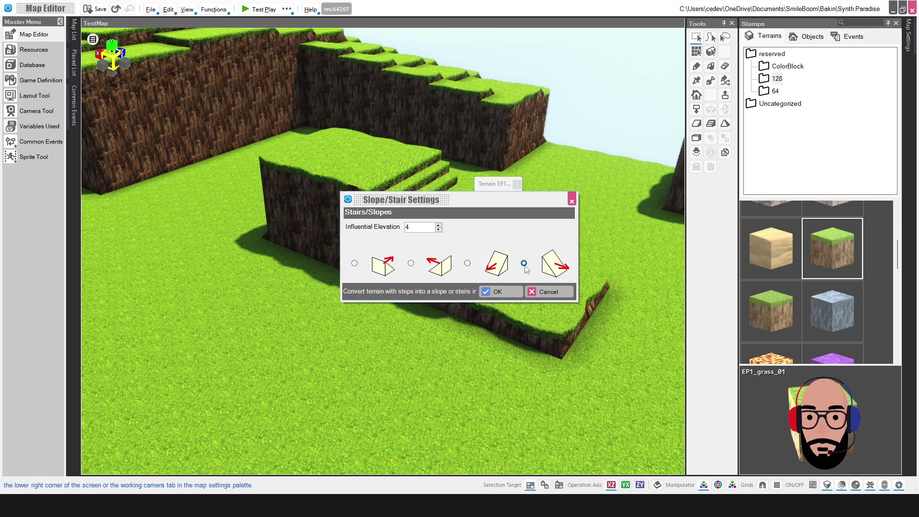
left_click(507, 292)
mouse_move(529, 273)
middle_mouse_down()
mouse_move(470, 271)
mouse_move(532, 272)
middle_mouse_up()
scroll(445, 296, "down", 5)
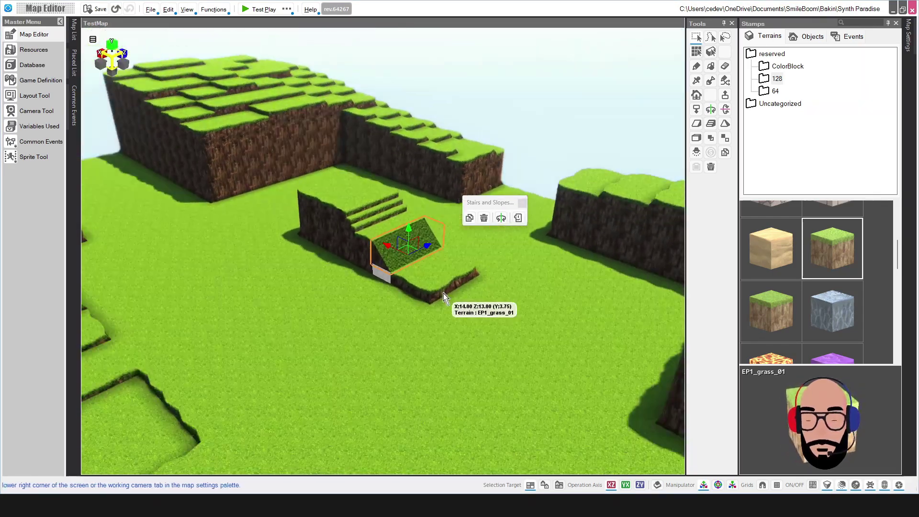
left_click(382, 47)
Examine the finished stairs and slope on the stepped grass block from several angles and distances
scroll(398, 219, "down", 4)
middle_click_drag(382, 223, 427, 227)
scroll(493, 222, "up", 4)
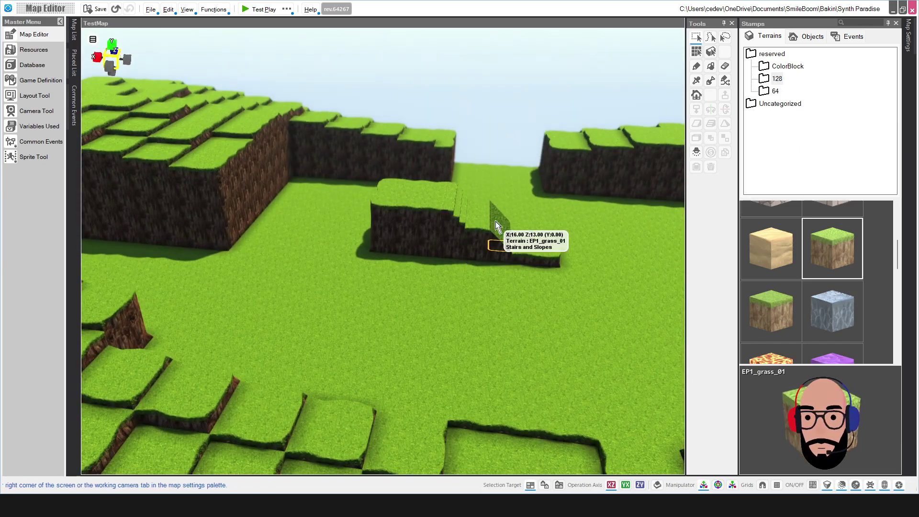
middle_click_drag(537, 192, 472, 219)
scroll(460, 230, "up", 4)
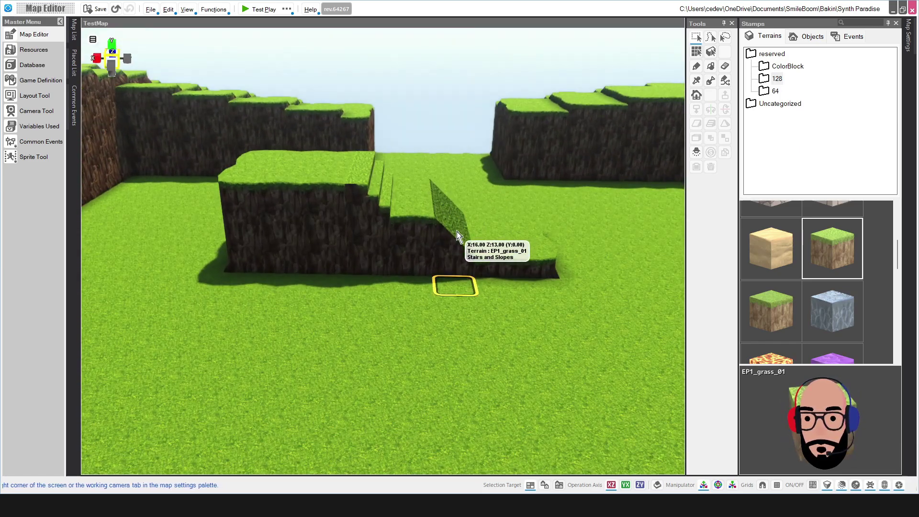
scroll(456, 231, "down", 4)
middle_click_drag(453, 178, 423, 217)
scroll(387, 211, "down", 3)
middle_click_drag(414, 176, 422, 193)
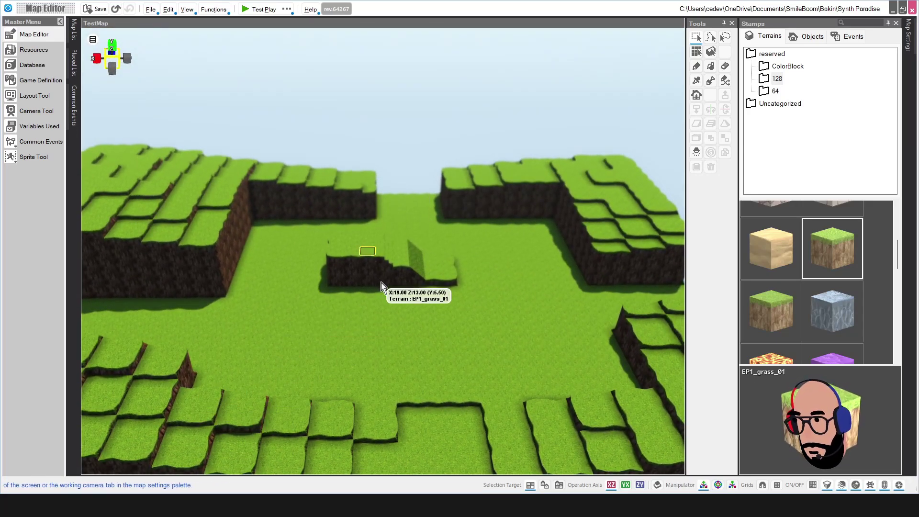
middle_click_drag(440, 241, 497, 264)
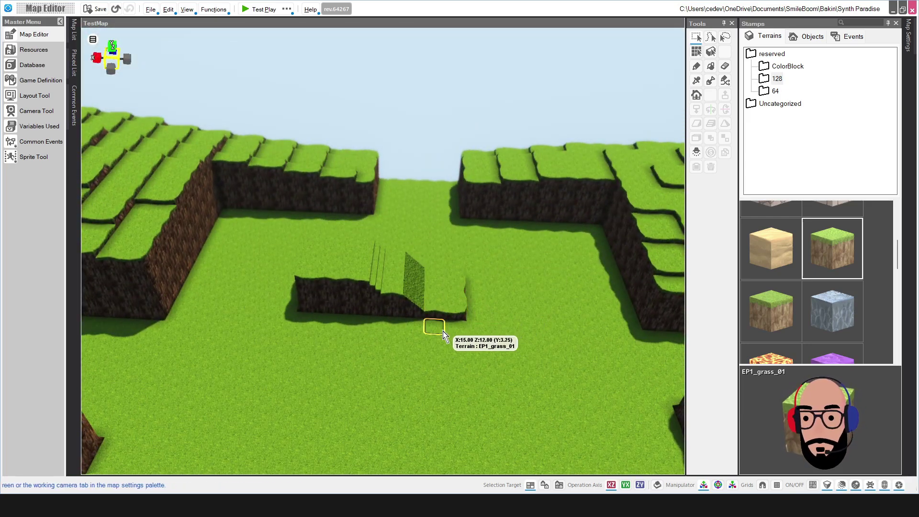
middle_click_drag(438, 329, 416, 282)
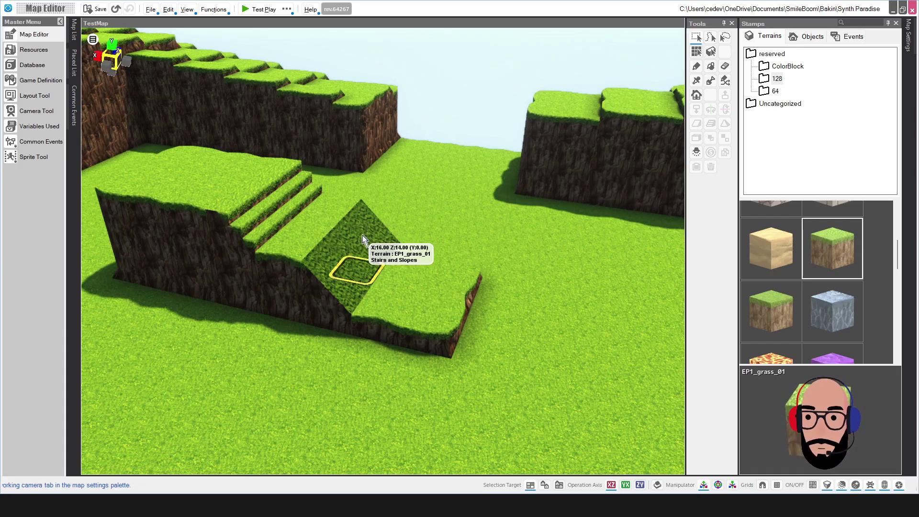
middle_click_drag(384, 244, 353, 306)
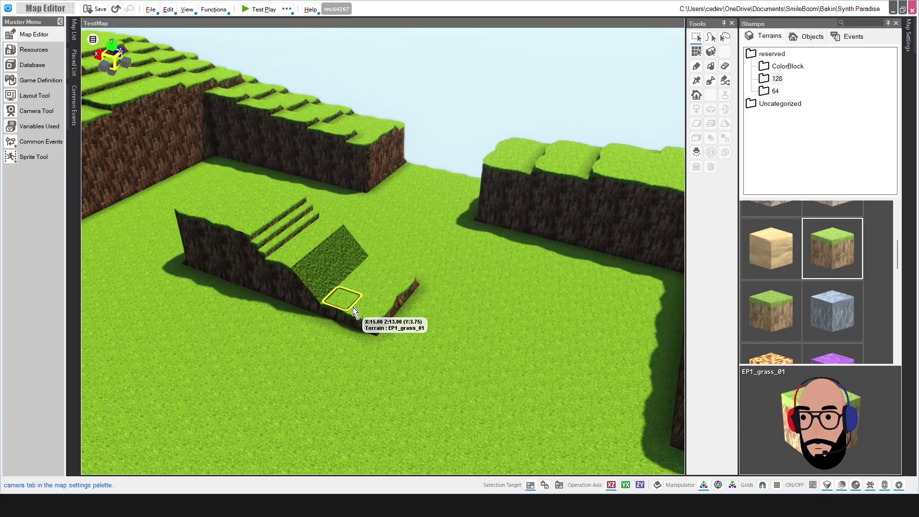
left_click(340, 300)
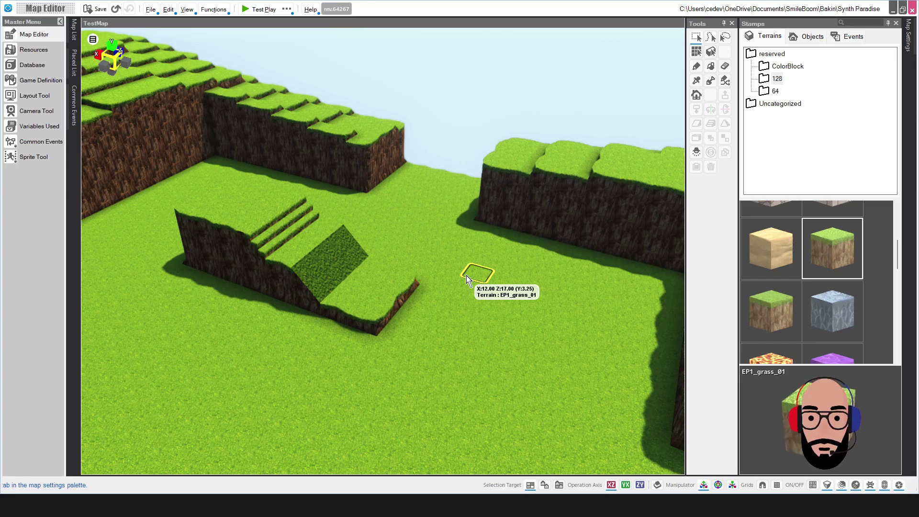
scroll(337, 313, "down", 3)
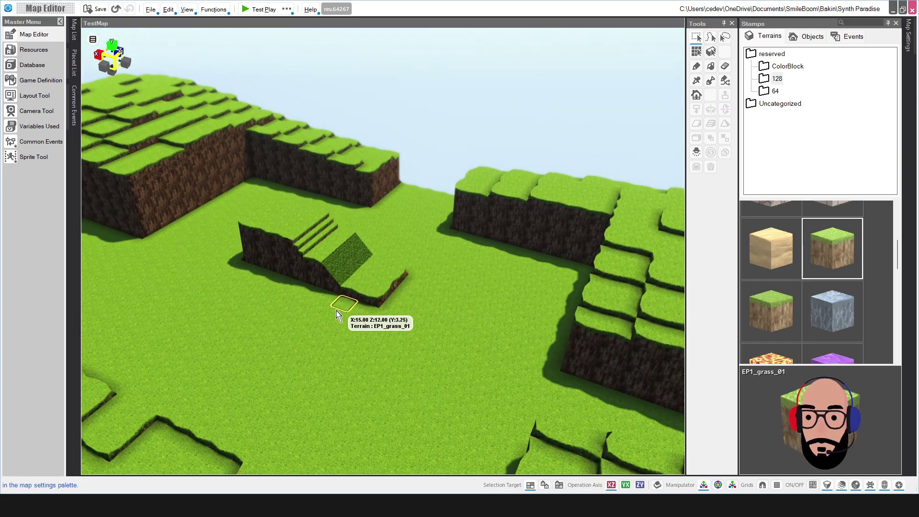
middle_click_drag(337, 313, 351, 306)
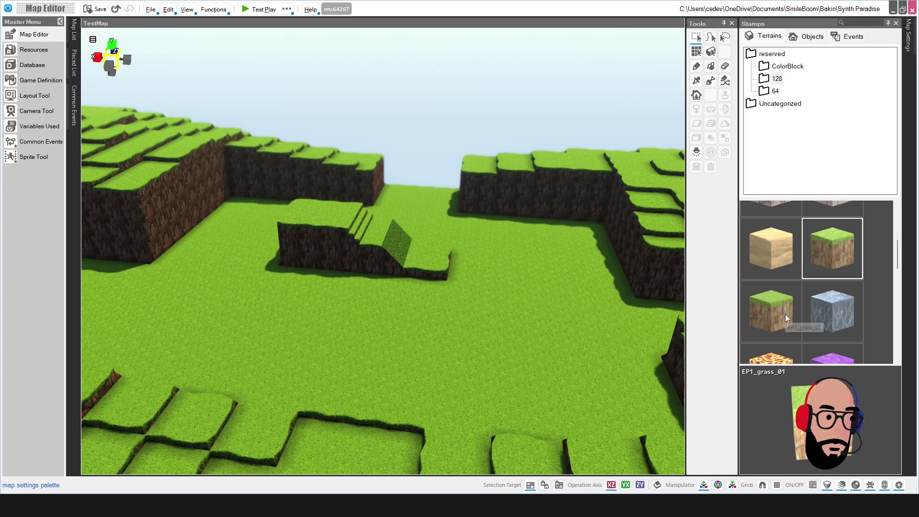
scroll(785, 314, "up", 1)
left_click(388, 226)
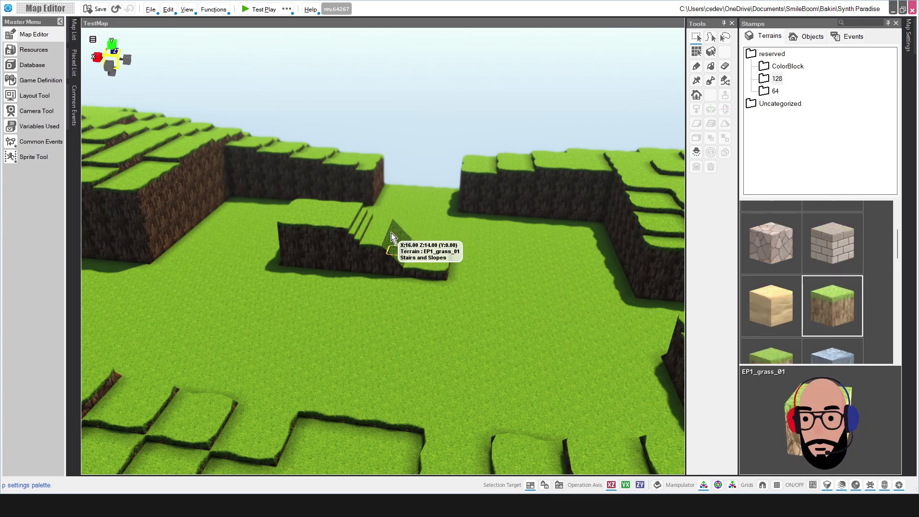